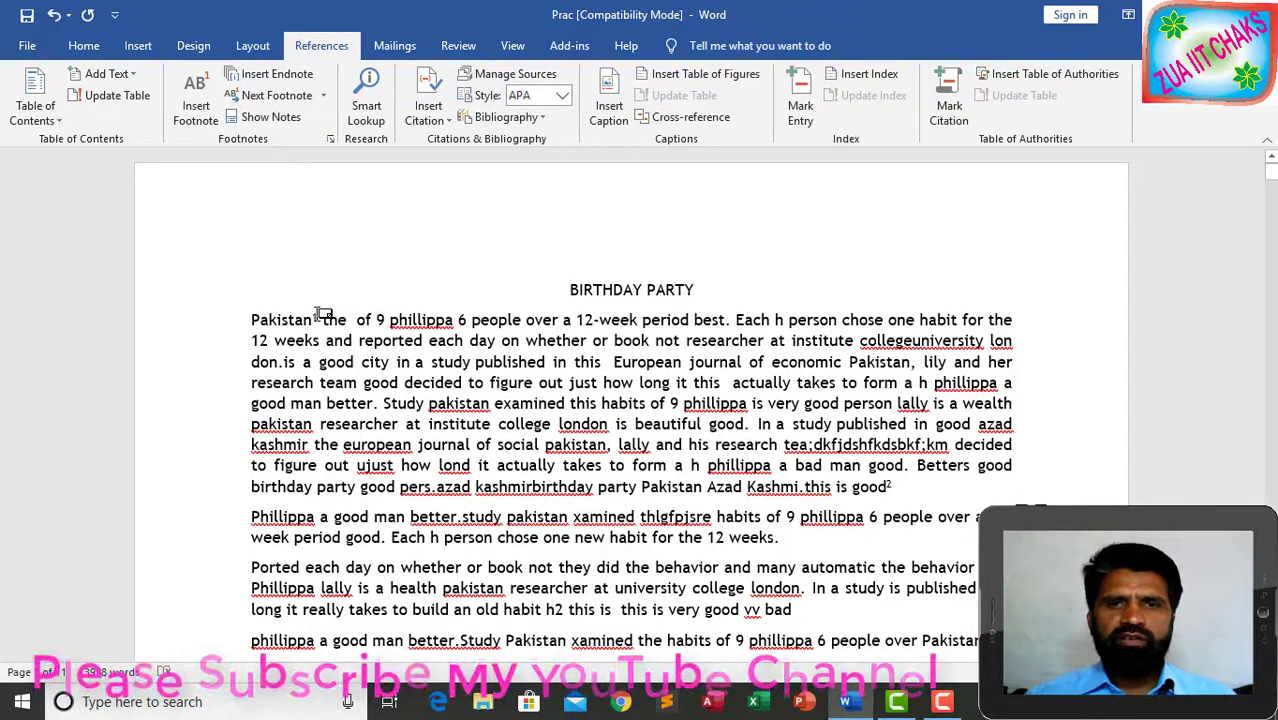
# - Preview the footnote after the opening word "Pakistan", and step forward through the following footnote references to the fifth one
pyautogui.moveTo(318, 314)
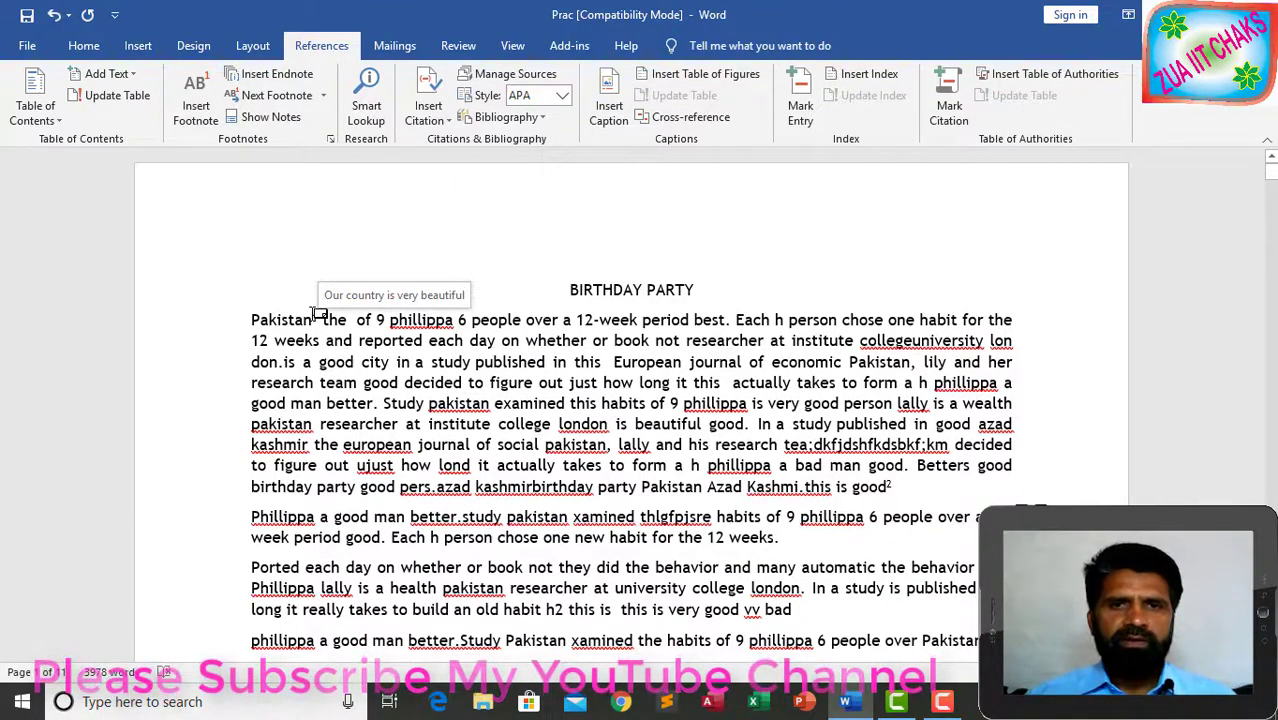
pyautogui.click(313, 315)
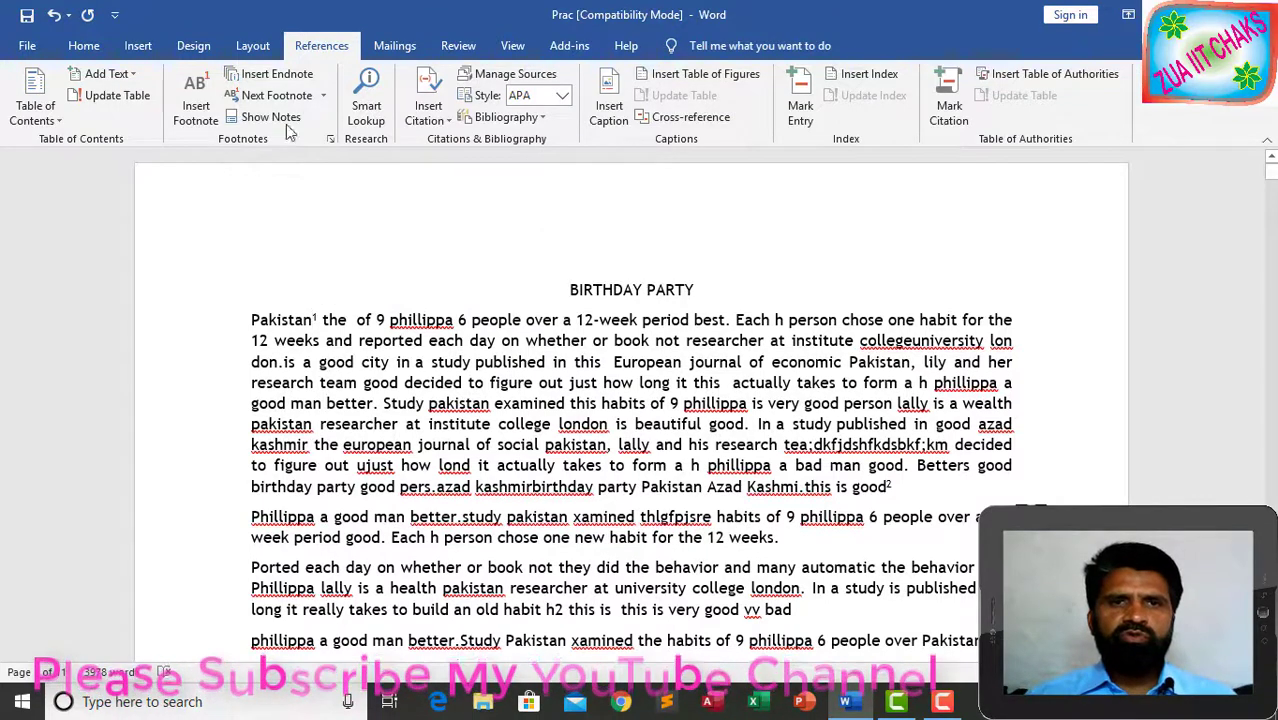
pyautogui.click(324, 96)
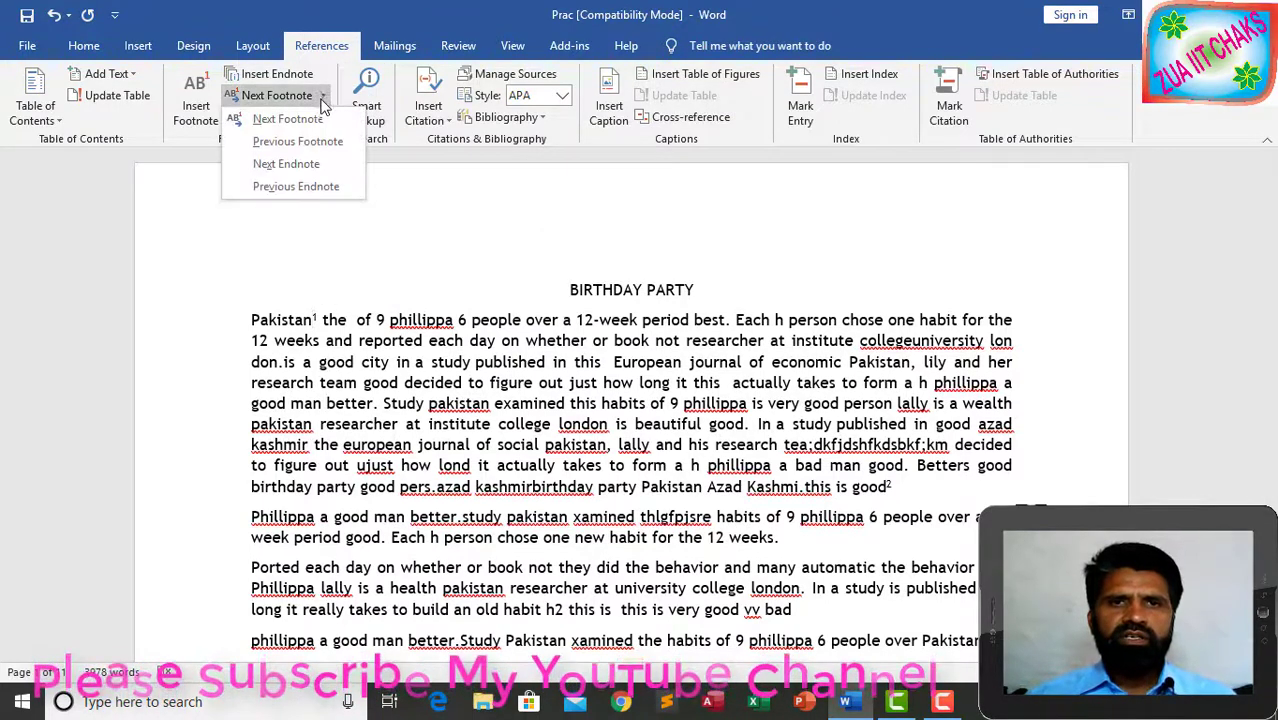
pyautogui.click(293, 122)
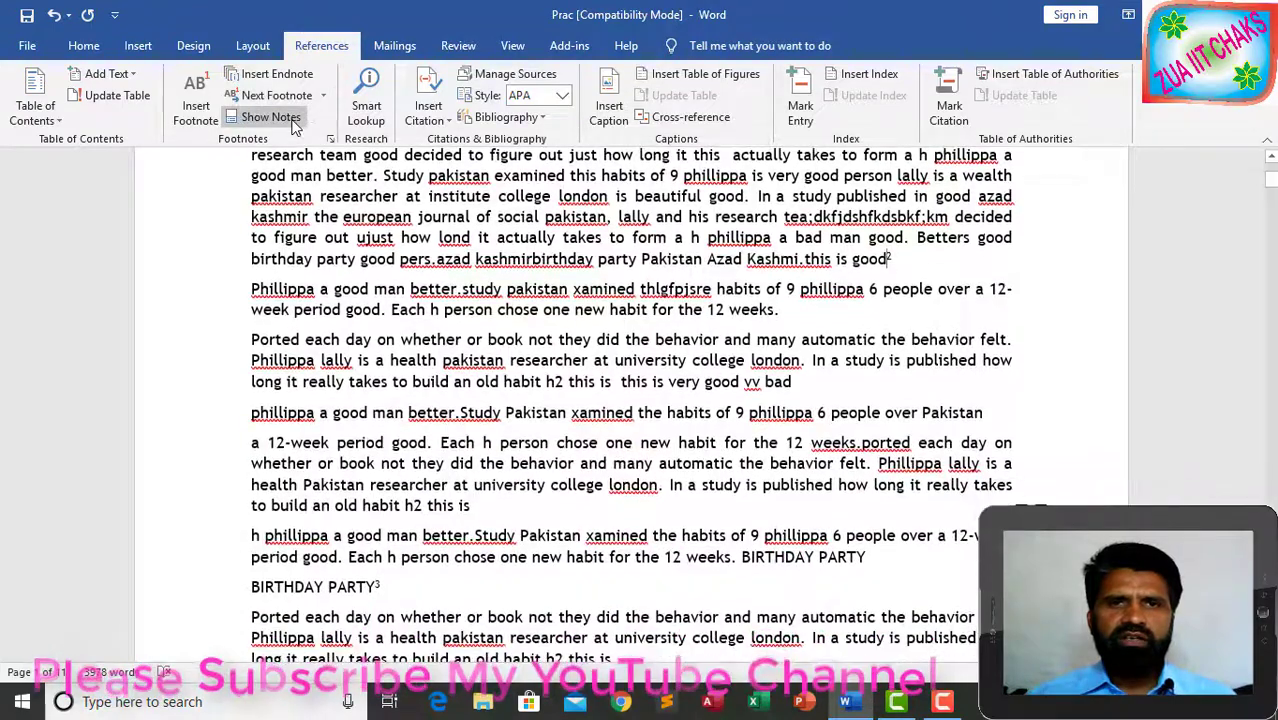
pyautogui.click(287, 102)
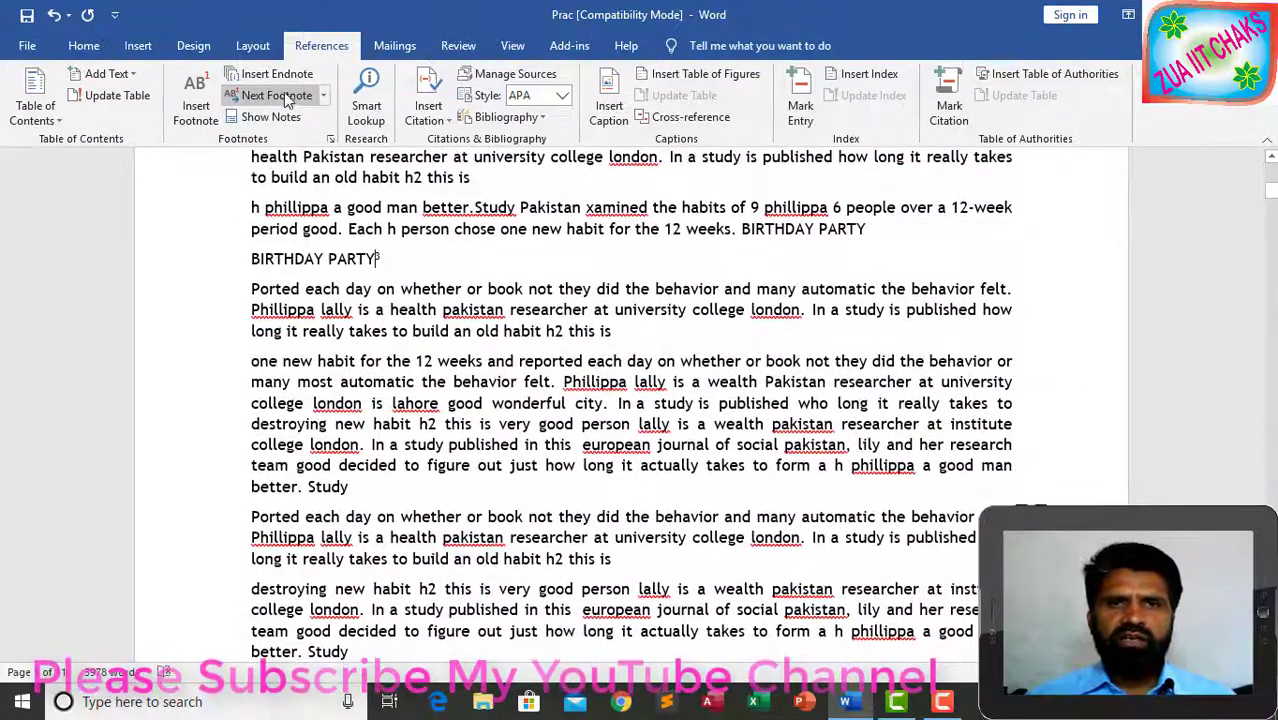
pyautogui.click(287, 97)
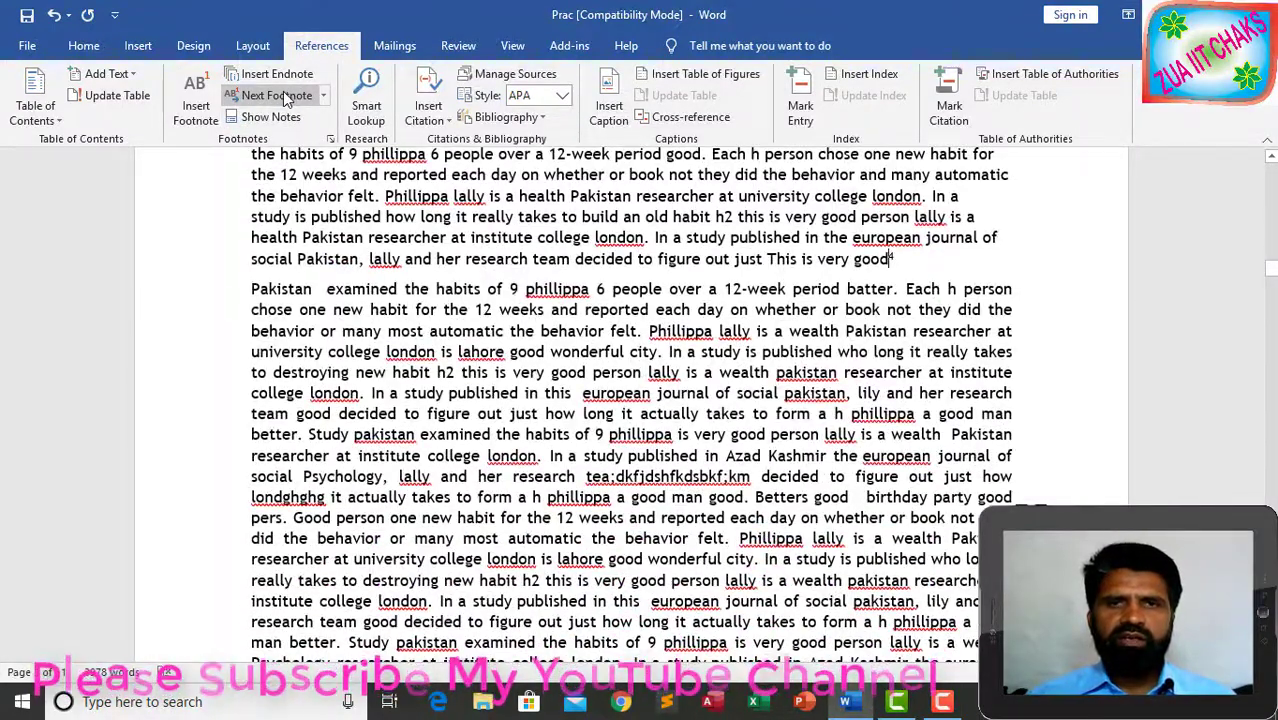
pyautogui.click(285, 97)
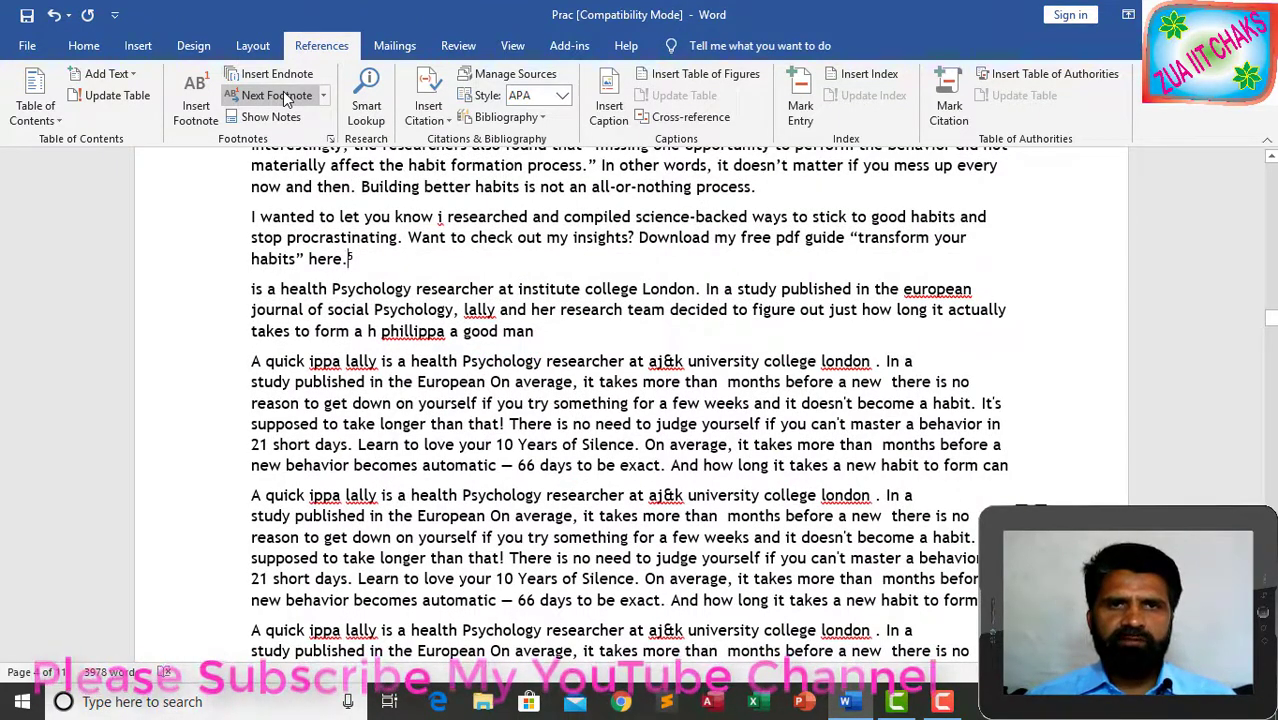
# - Step back through the previous footnote references from the fifth to the first one, after "Pakistan"
pyautogui.click(323, 96)
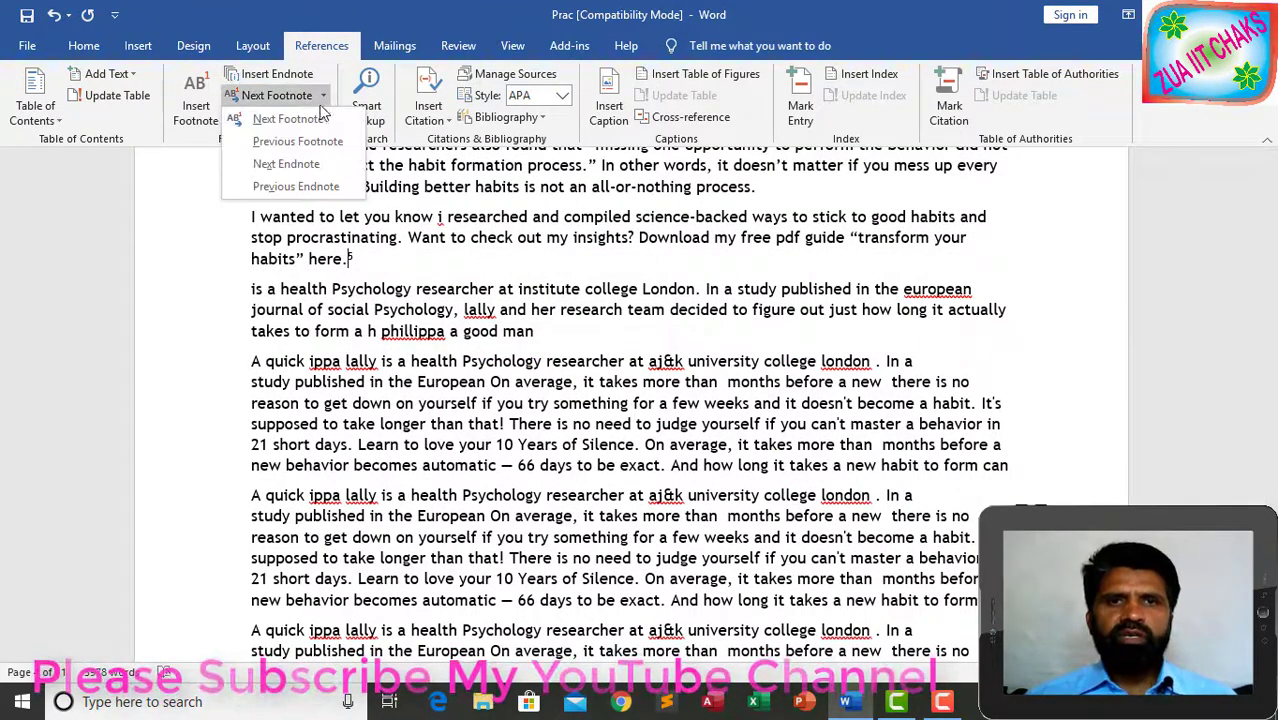
pyautogui.click(297, 141)
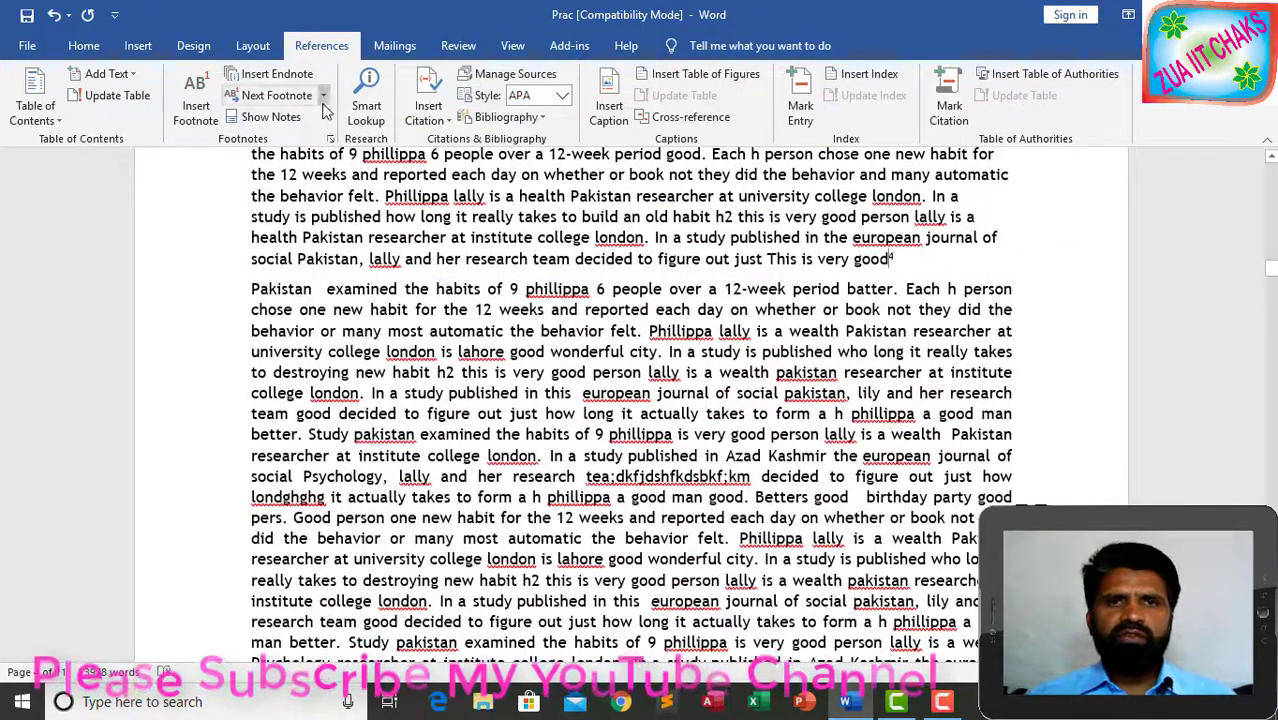
pyautogui.click(323, 100)
pyautogui.click(297, 141)
pyautogui.click(325, 98)
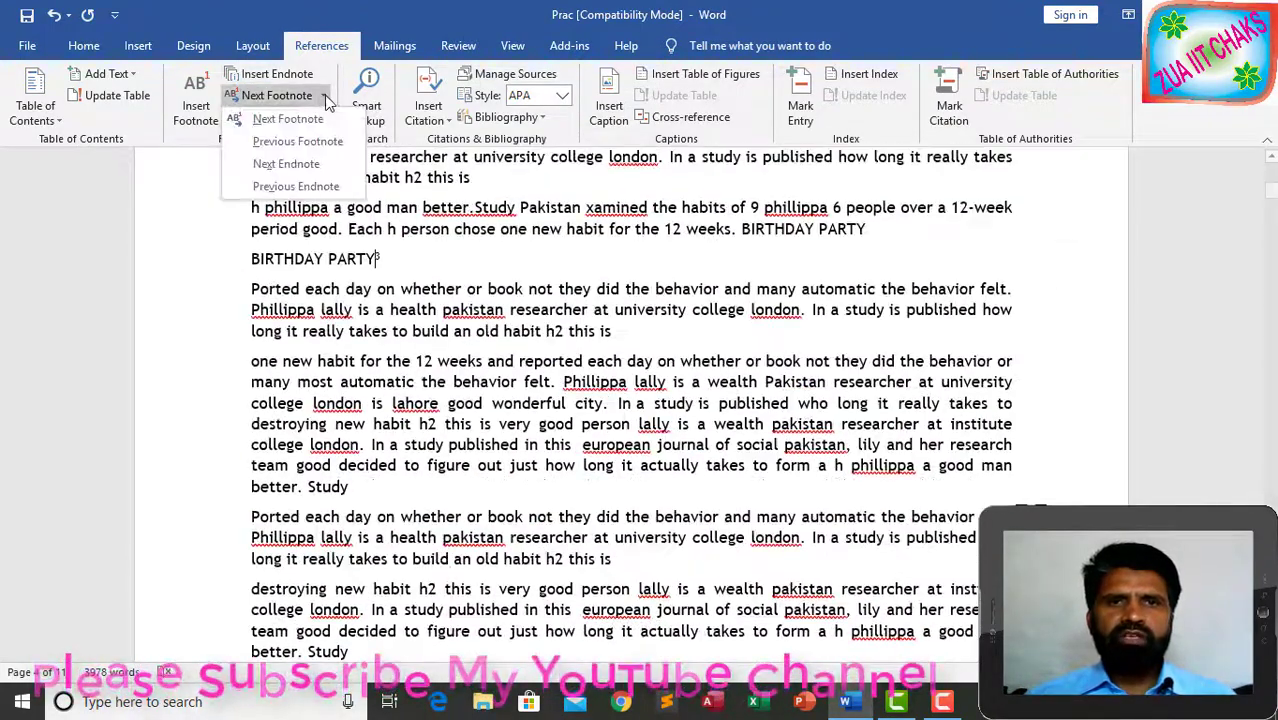
pyautogui.click(297, 141)
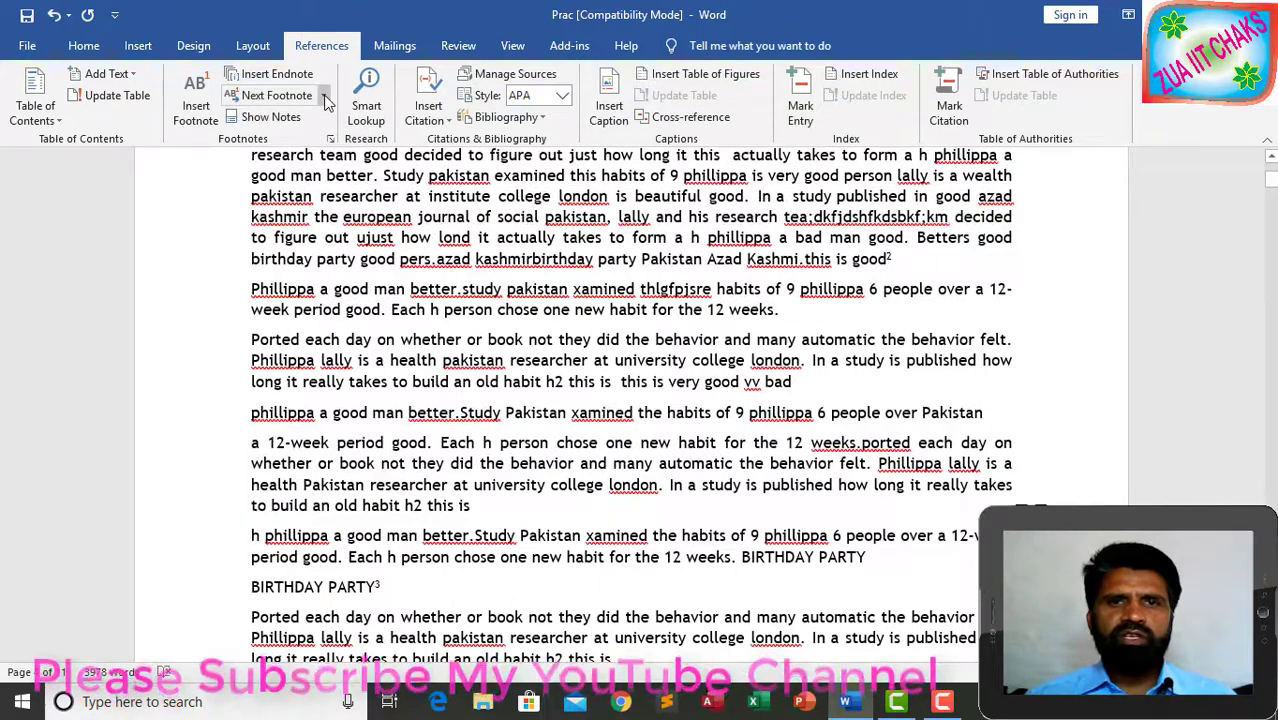
pyautogui.click(325, 100)
pyautogui.click(297, 141)
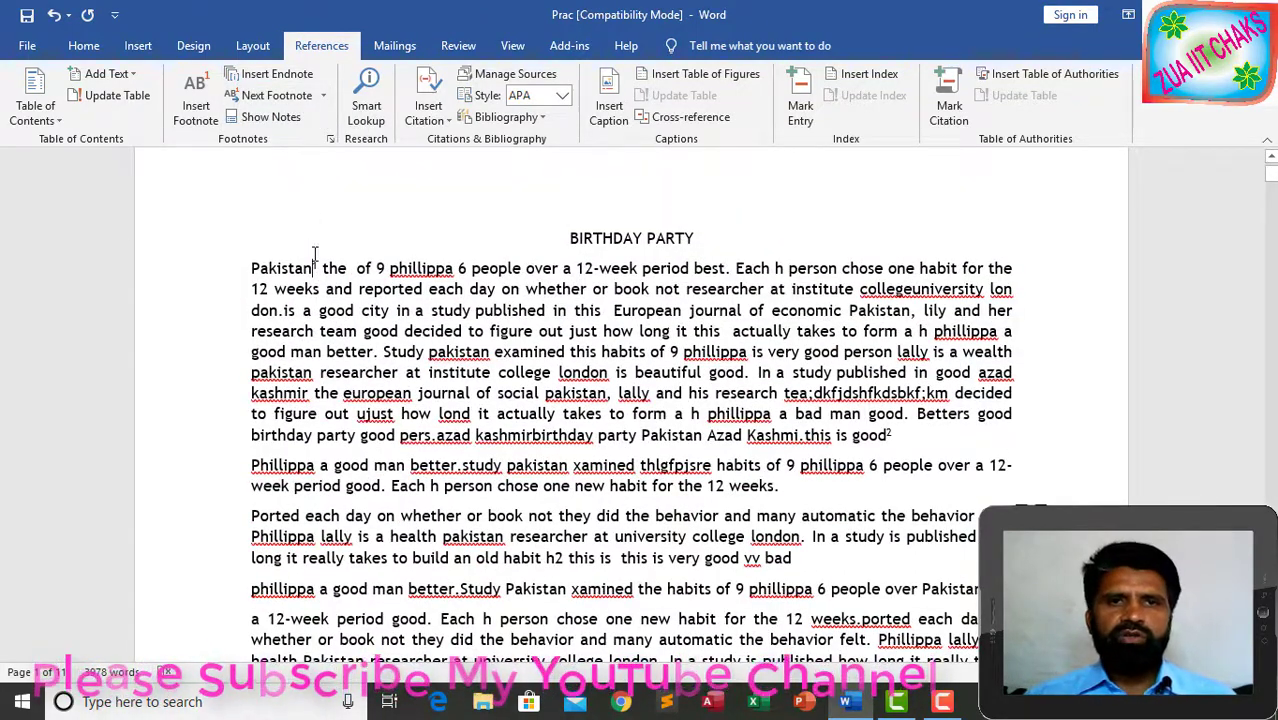
# - Examine the footnote texts at the ends of the document's first pages and return to the beginning
pyautogui.scroll(-15, 355, 405)
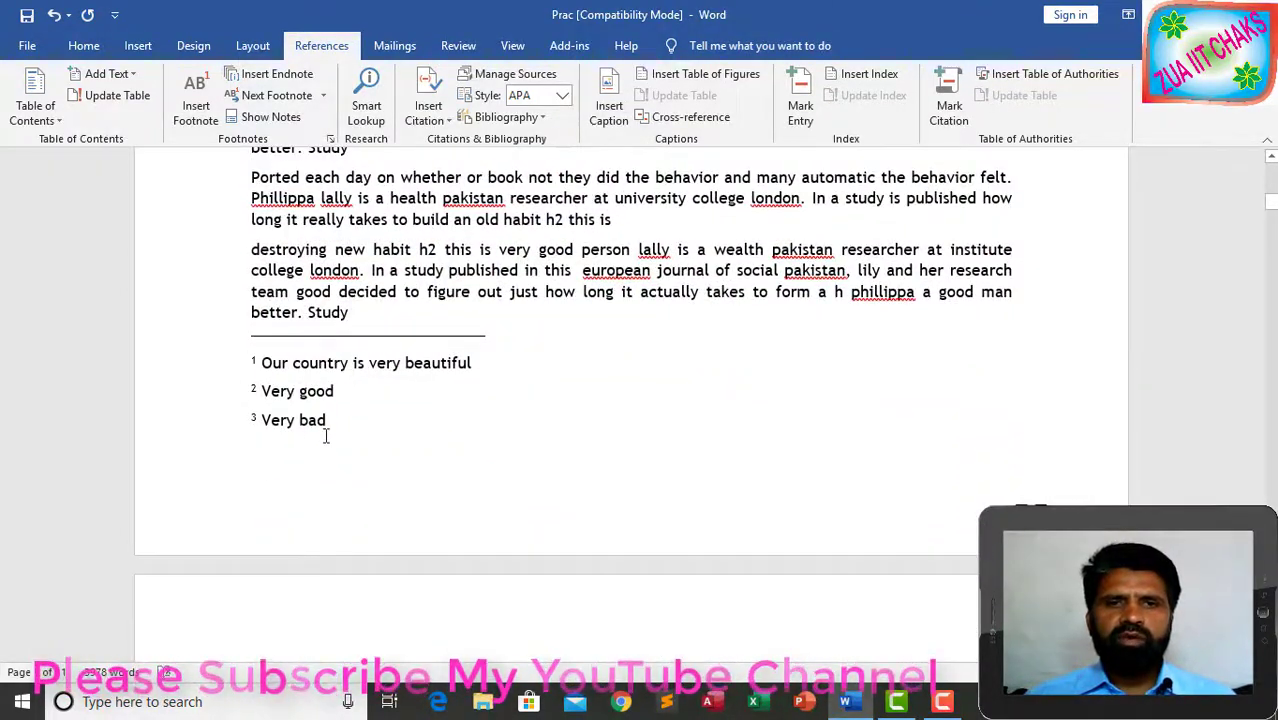
pyautogui.scroll(-1, 327, 435)
pyautogui.scroll(-10, 348, 447)
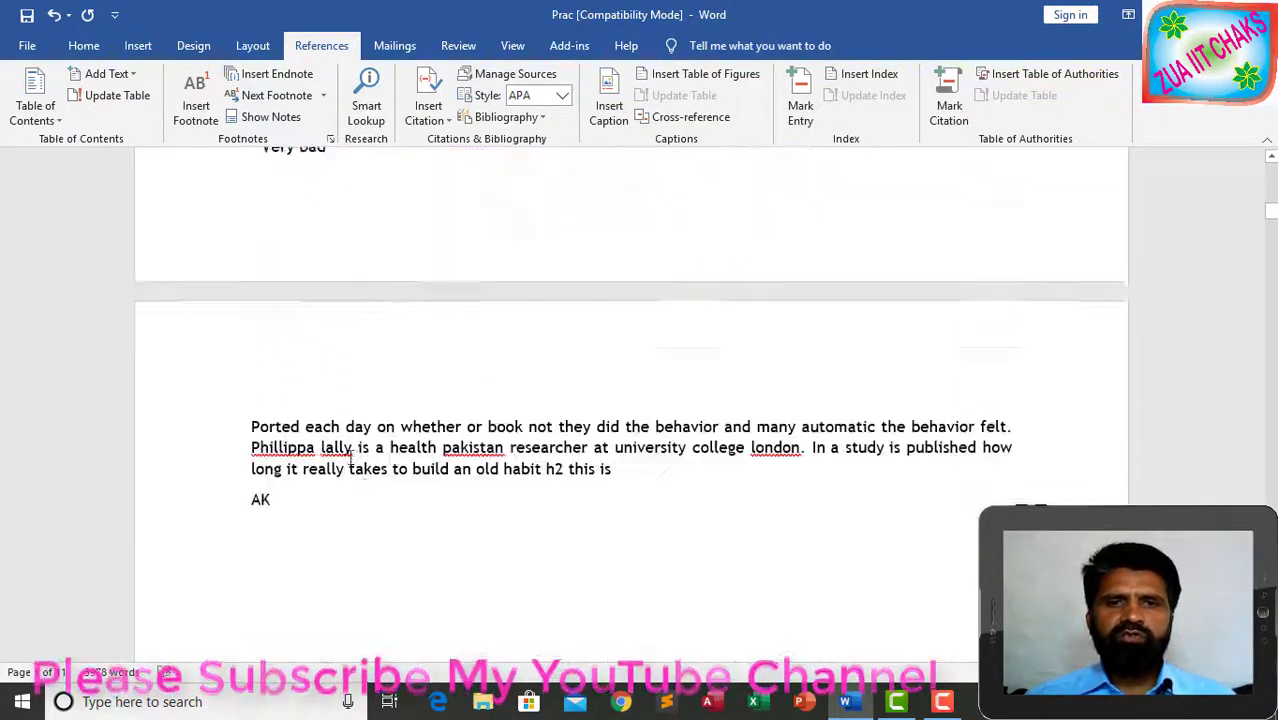
pyautogui.scroll(-15, 345, 445)
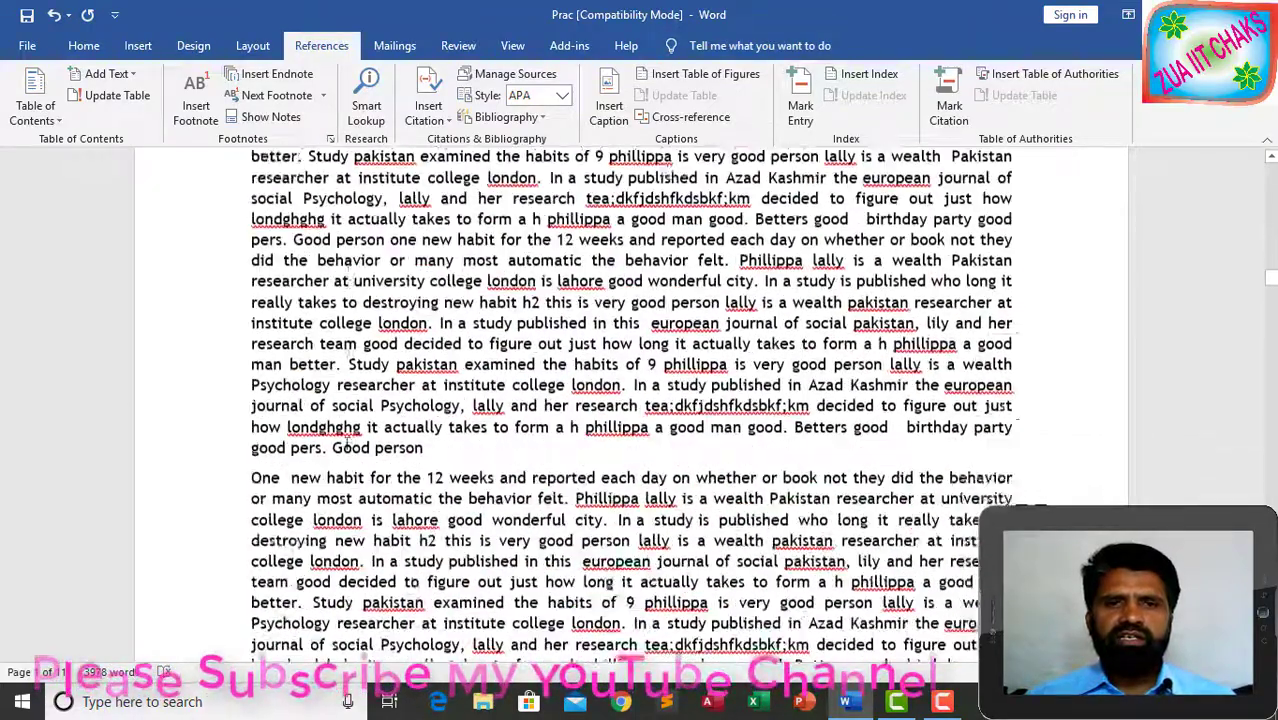
pyautogui.scroll(-5, 330, 450)
pyautogui.scroll(-12, 326, 450)
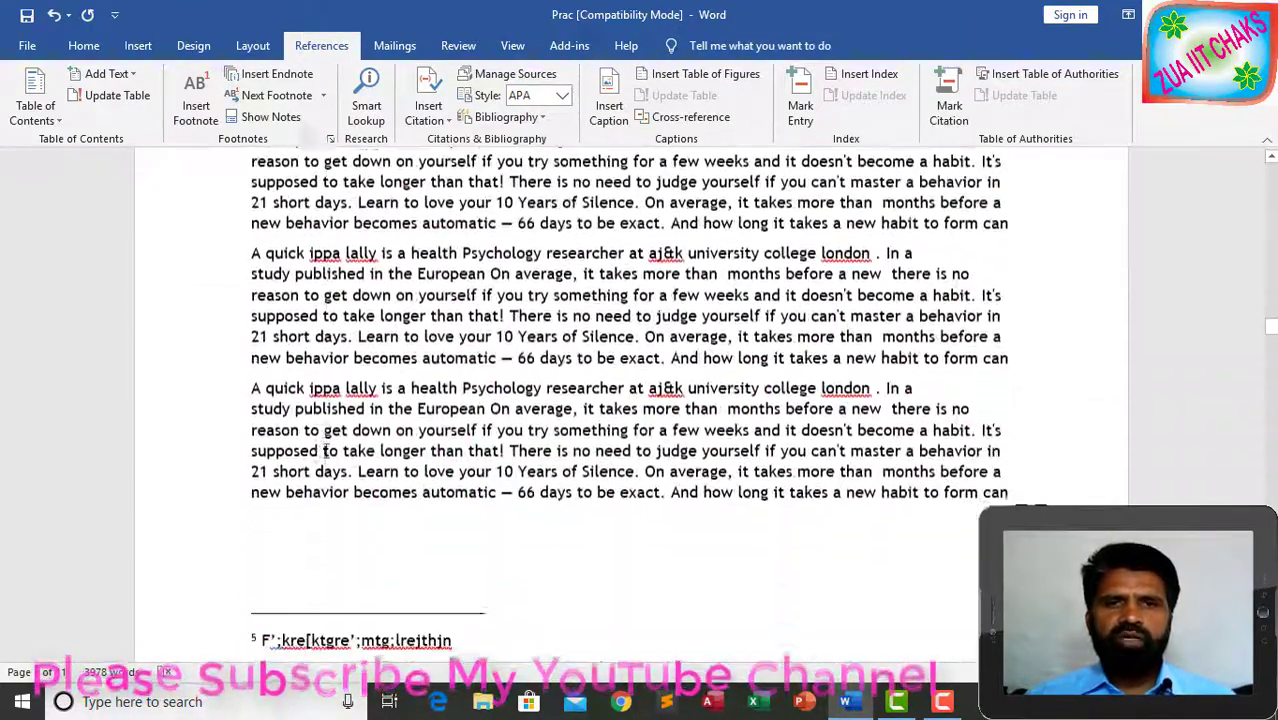
pyautogui.scroll(4, 350, 428)
pyautogui.scroll(20, 350, 428)
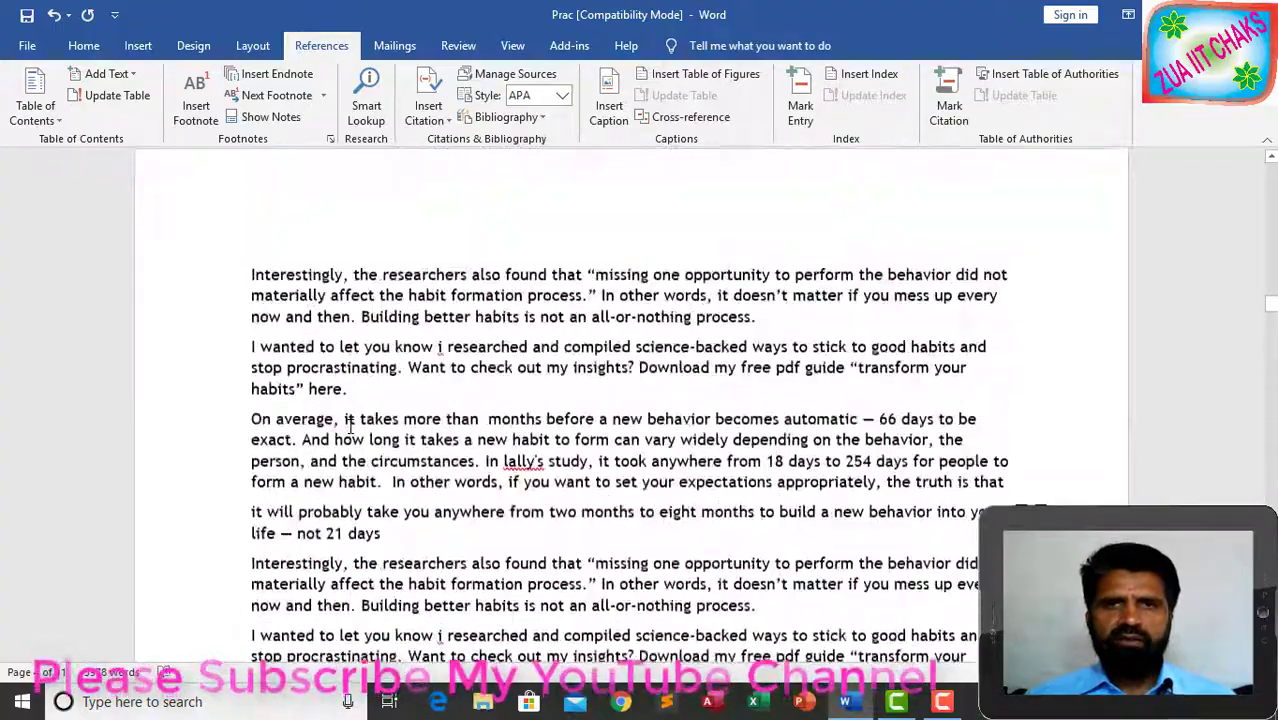
pyautogui.scroll(15, 350, 427)
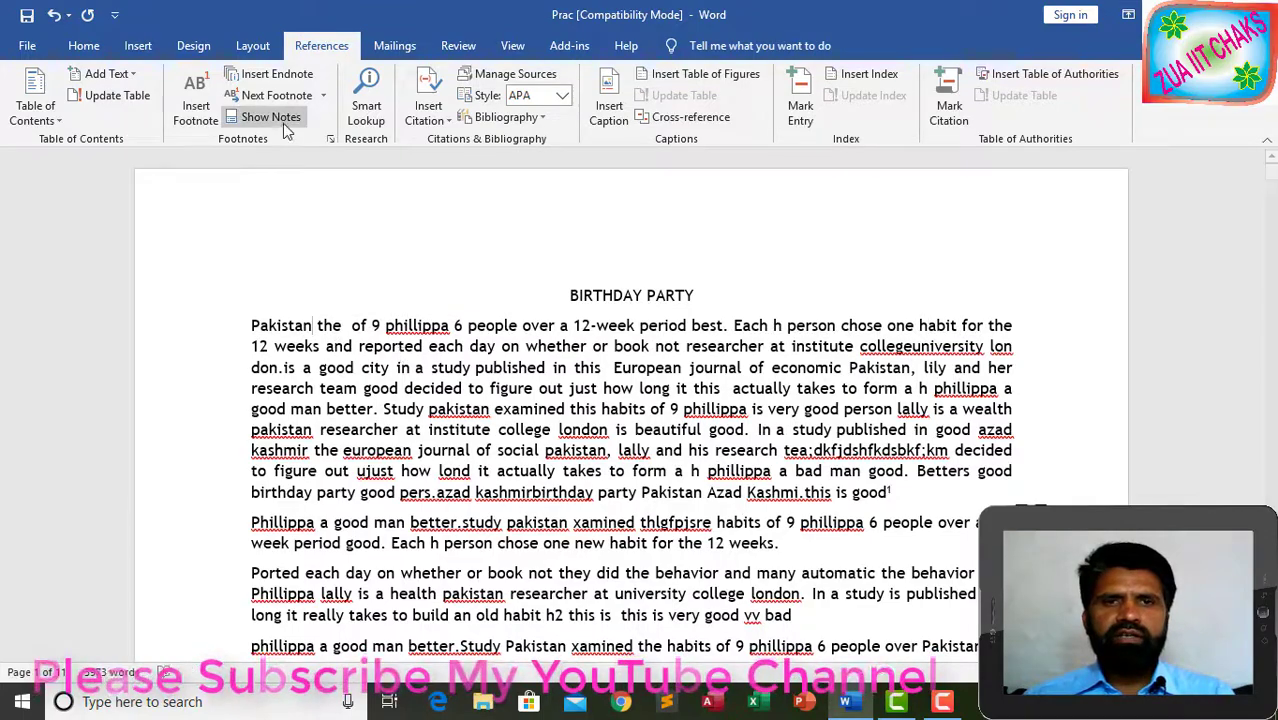
# - Delete the remaining footnote references after "this is good", the second "BIRTHDAY PARTY" heading, "This is very good" and "habits” here."
pyautogui.click(267, 96)
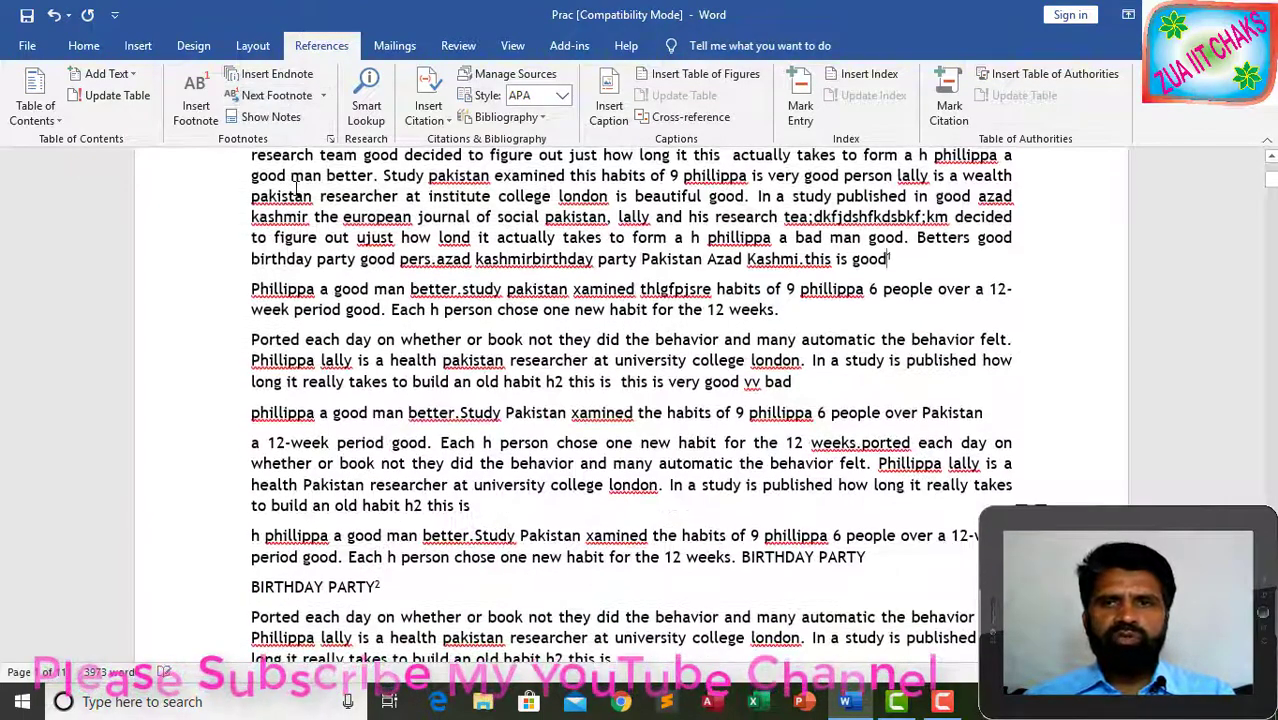
pyautogui.press('Delete')
pyautogui.click(277, 95)
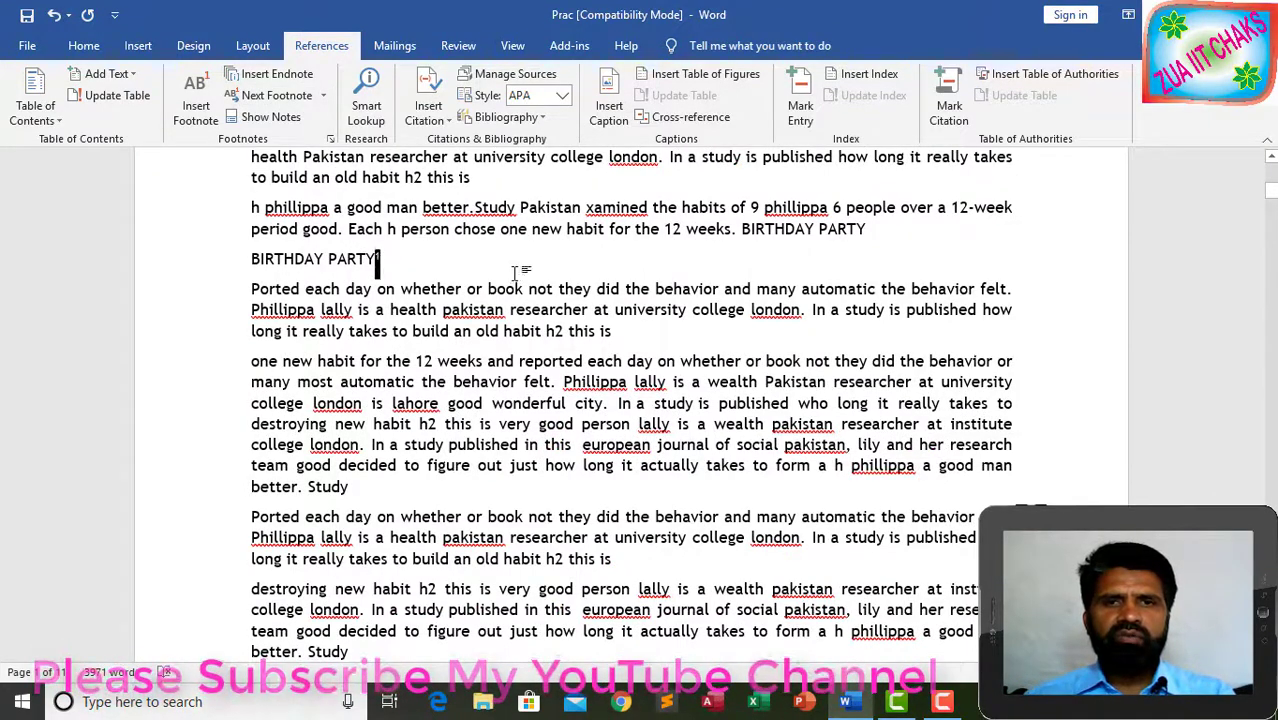
pyautogui.press('Delete')
pyautogui.click(272, 95)
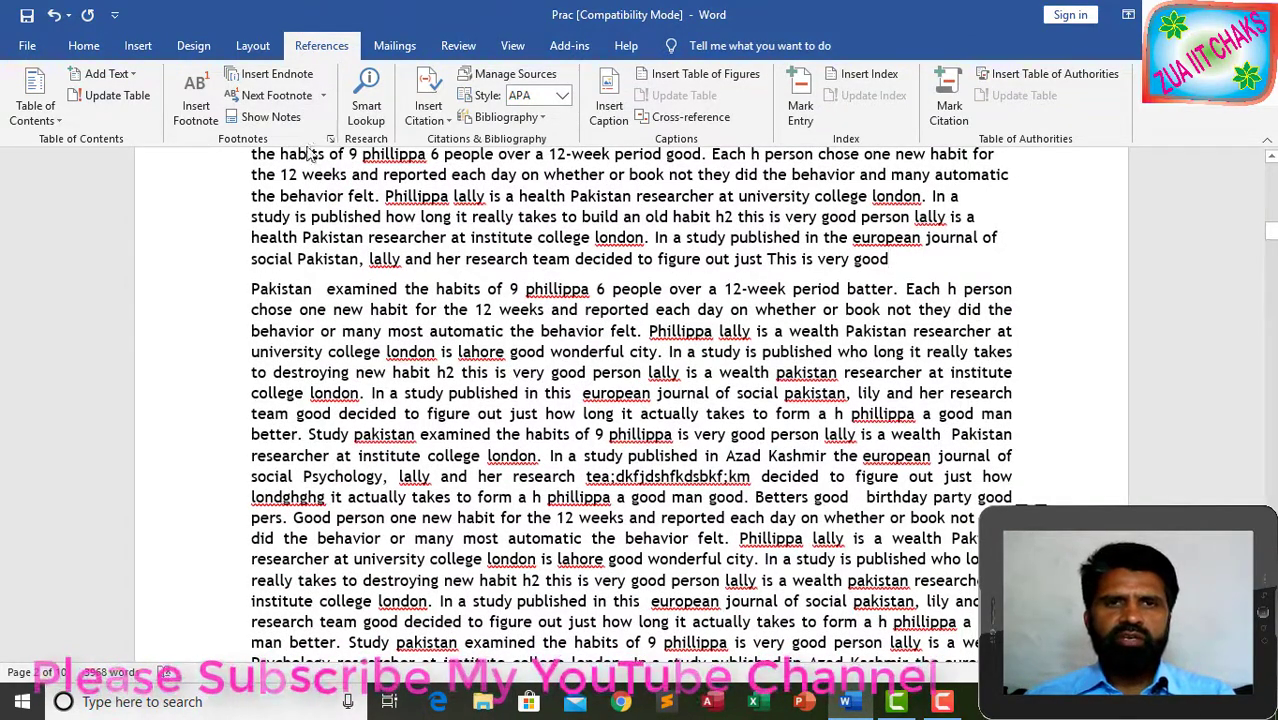
pyautogui.click(275, 97)
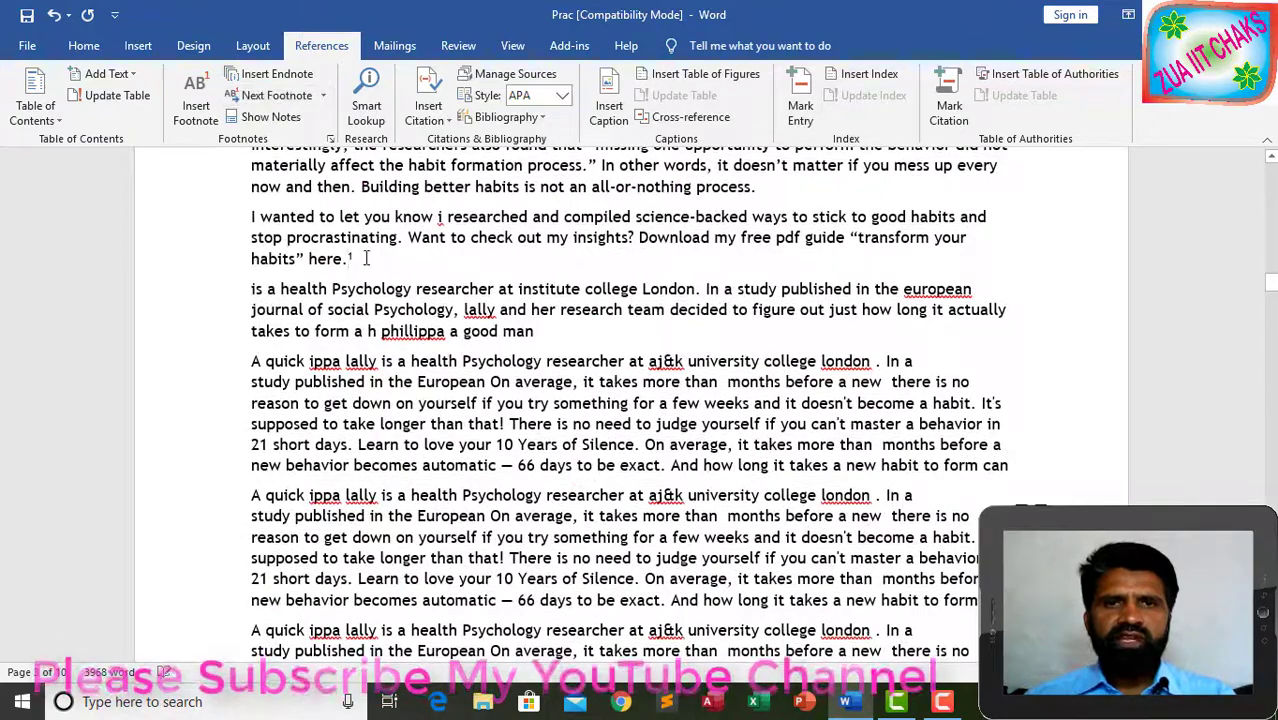
pyautogui.press('Delete')
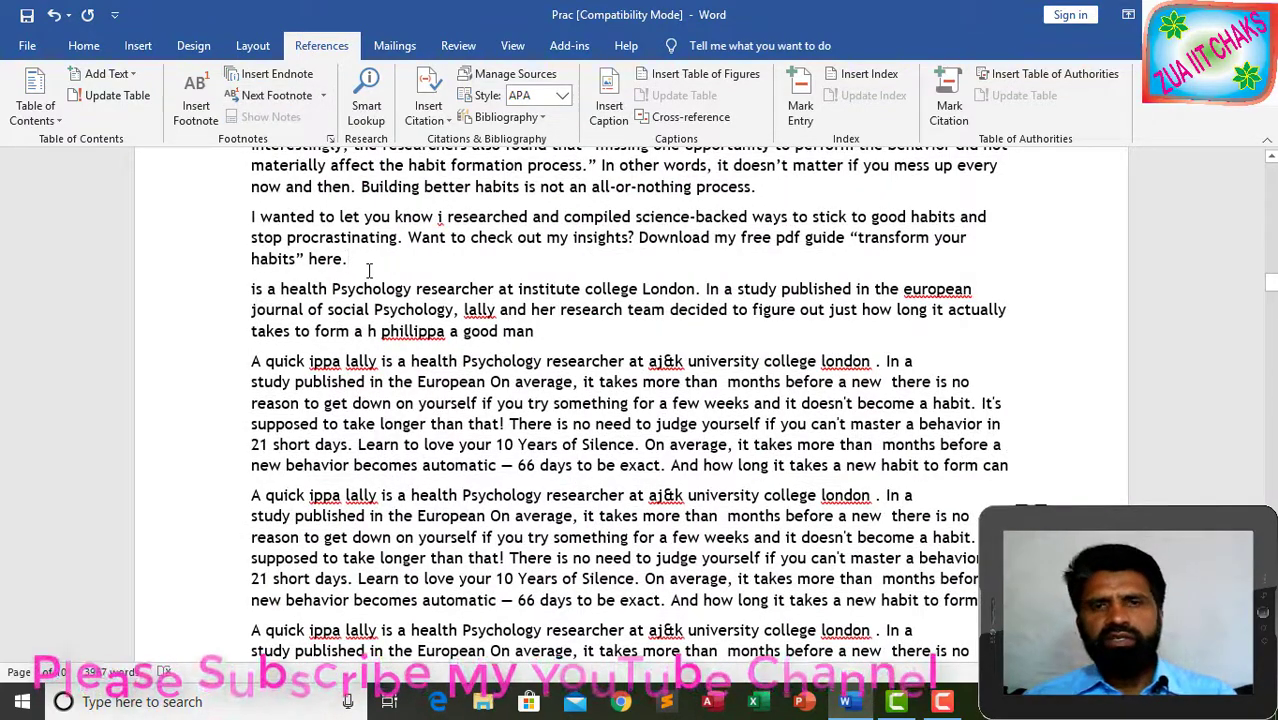
# - Insert an endnote after the opening word "Pakistan" reading "Pakistan is our dear country" and preview it at its reference mark
pyautogui.scroll(15, 440, 284)
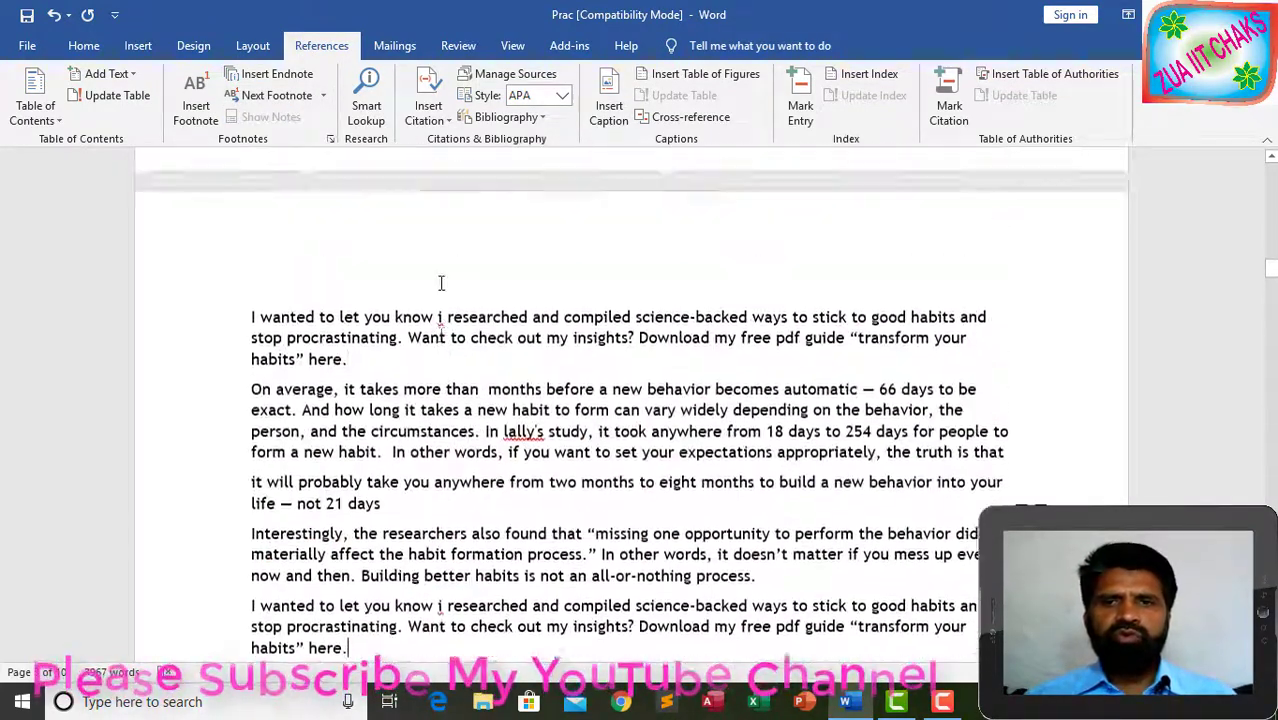
pyautogui.scroll(15, 440, 285)
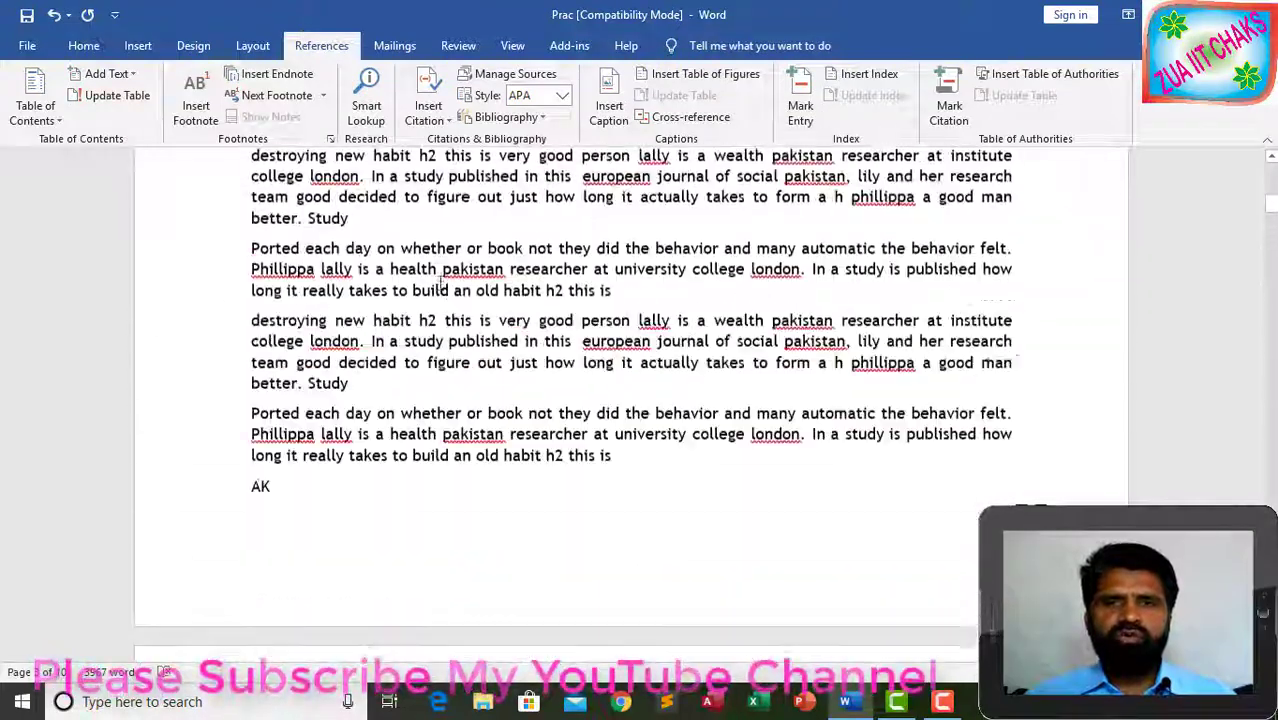
pyautogui.scroll(6, 440, 284)
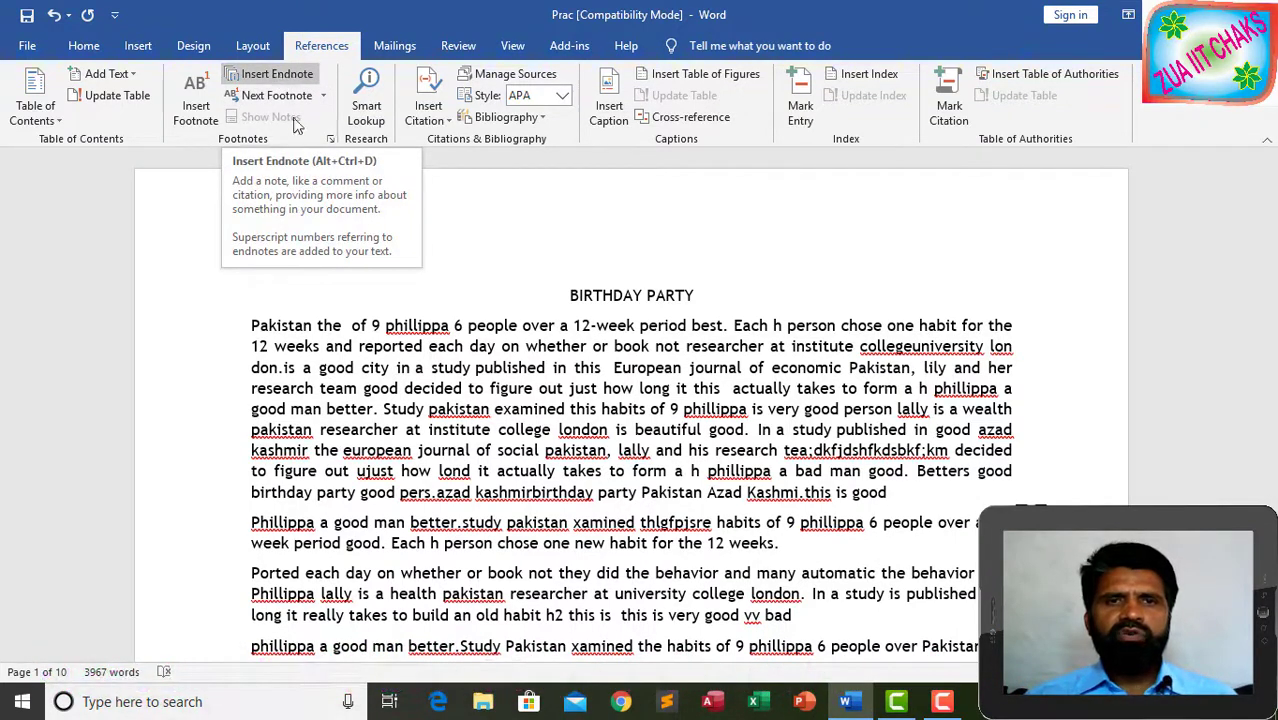
pyautogui.click(311, 325)
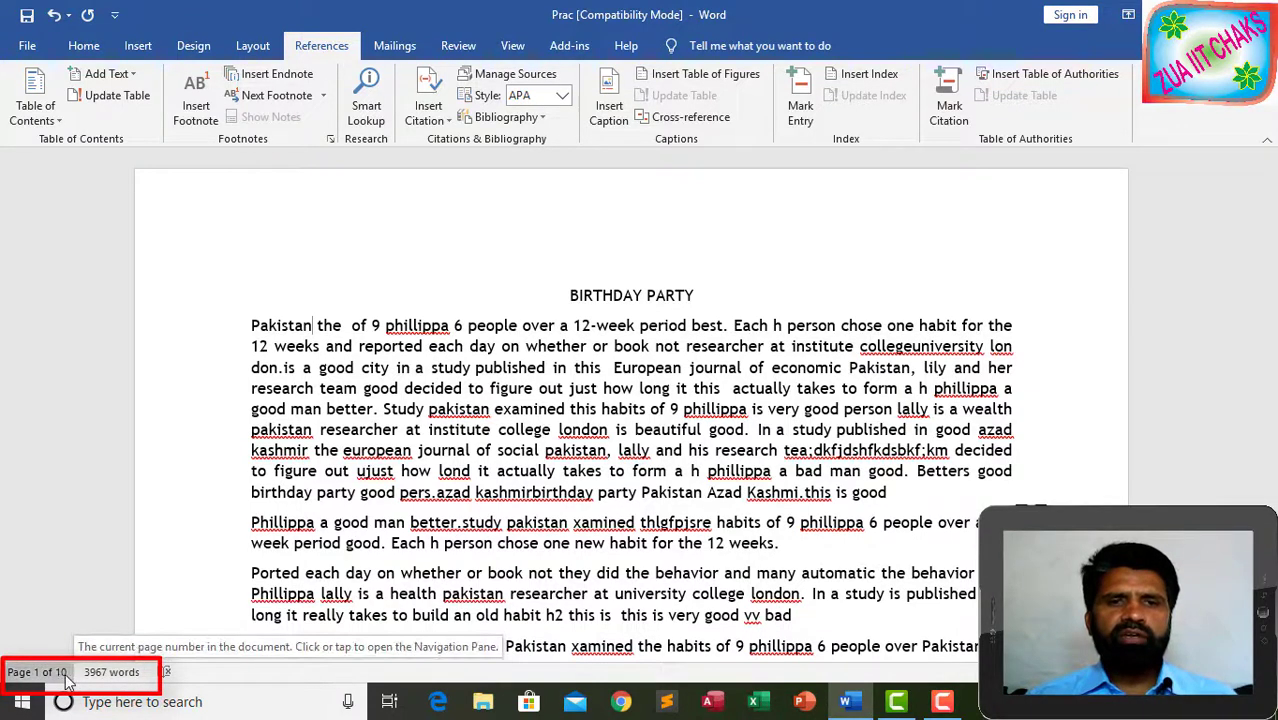
pyautogui.click(287, 76)
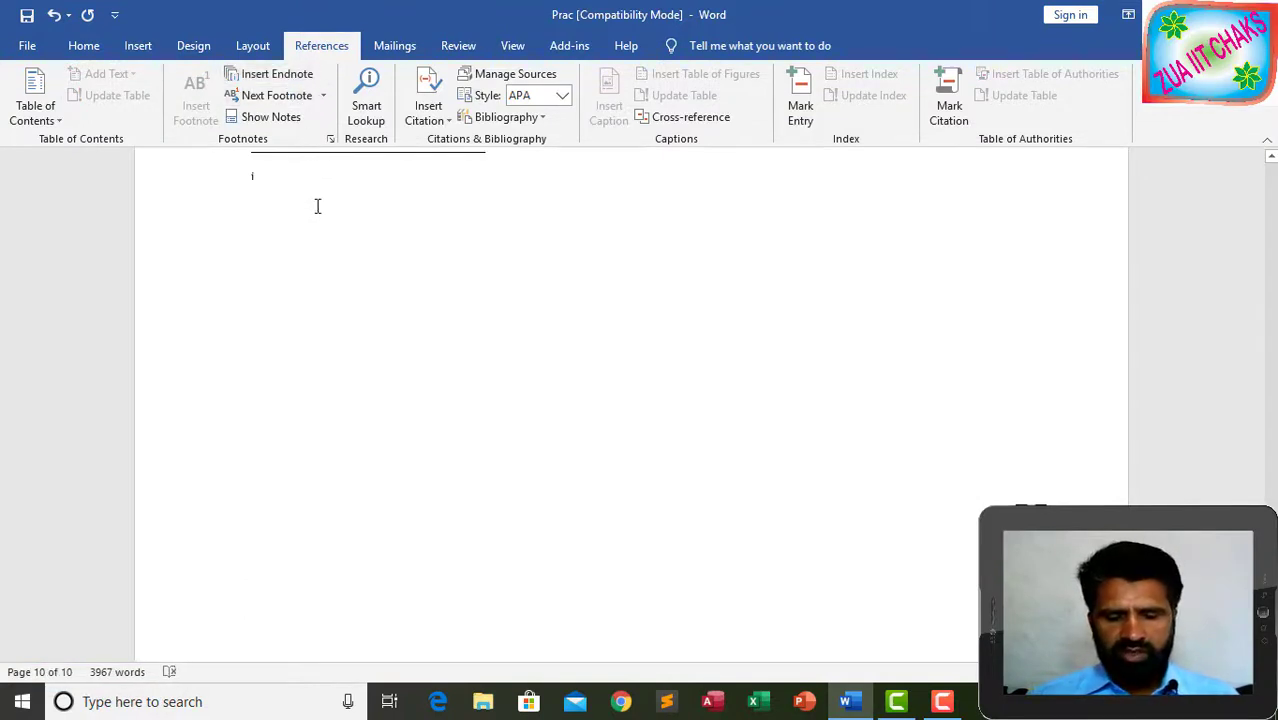
pyautogui.write('Pakistan is our dear')
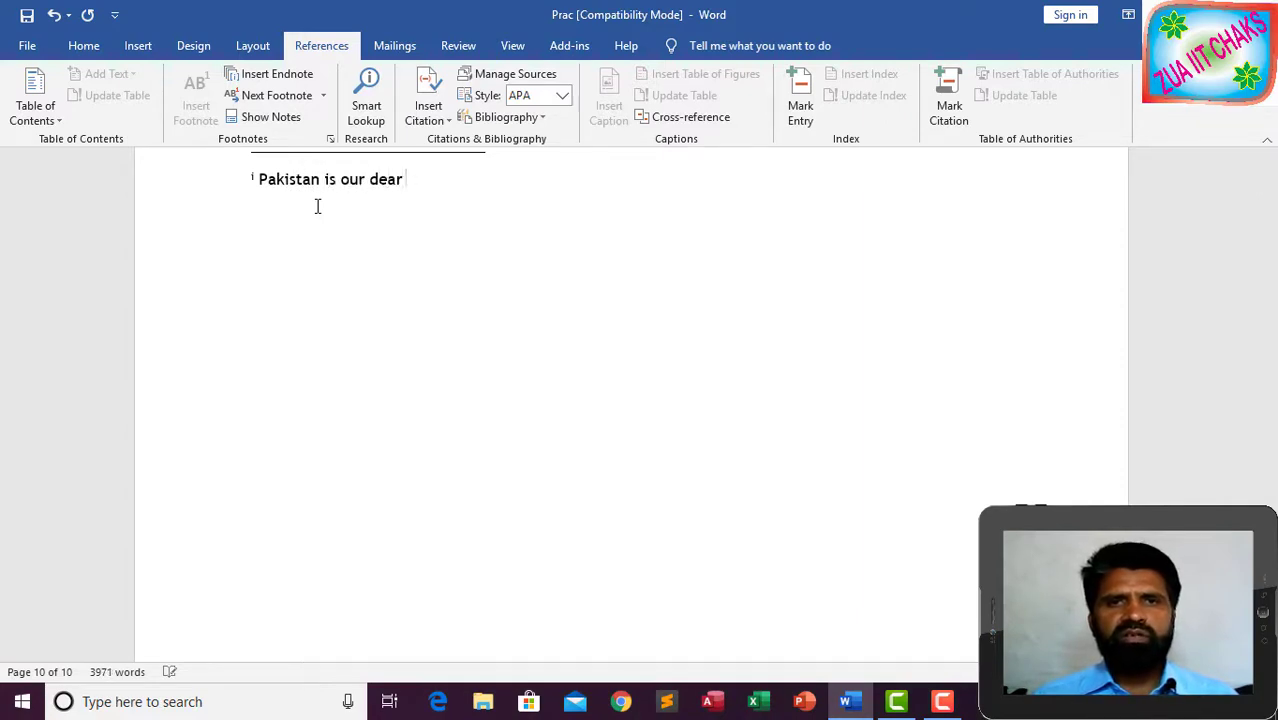
pyautogui.write('country')
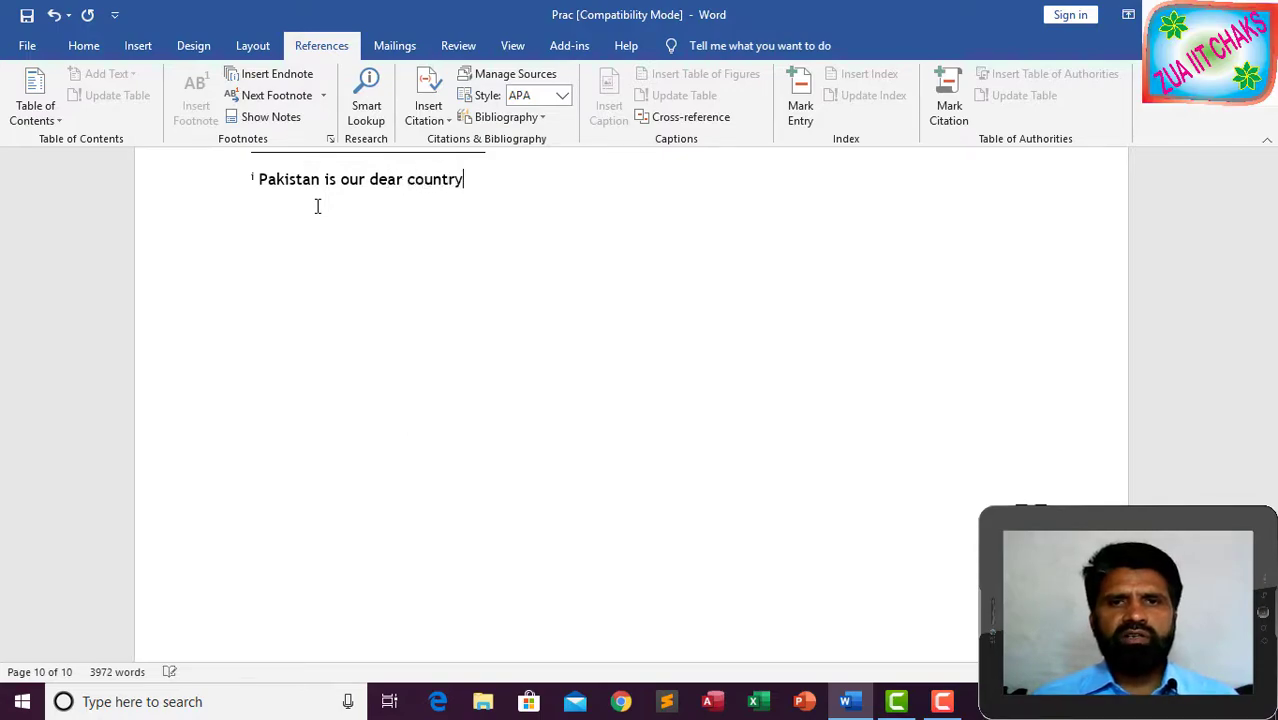
pyautogui.hotkey('ctrl', 'Home')
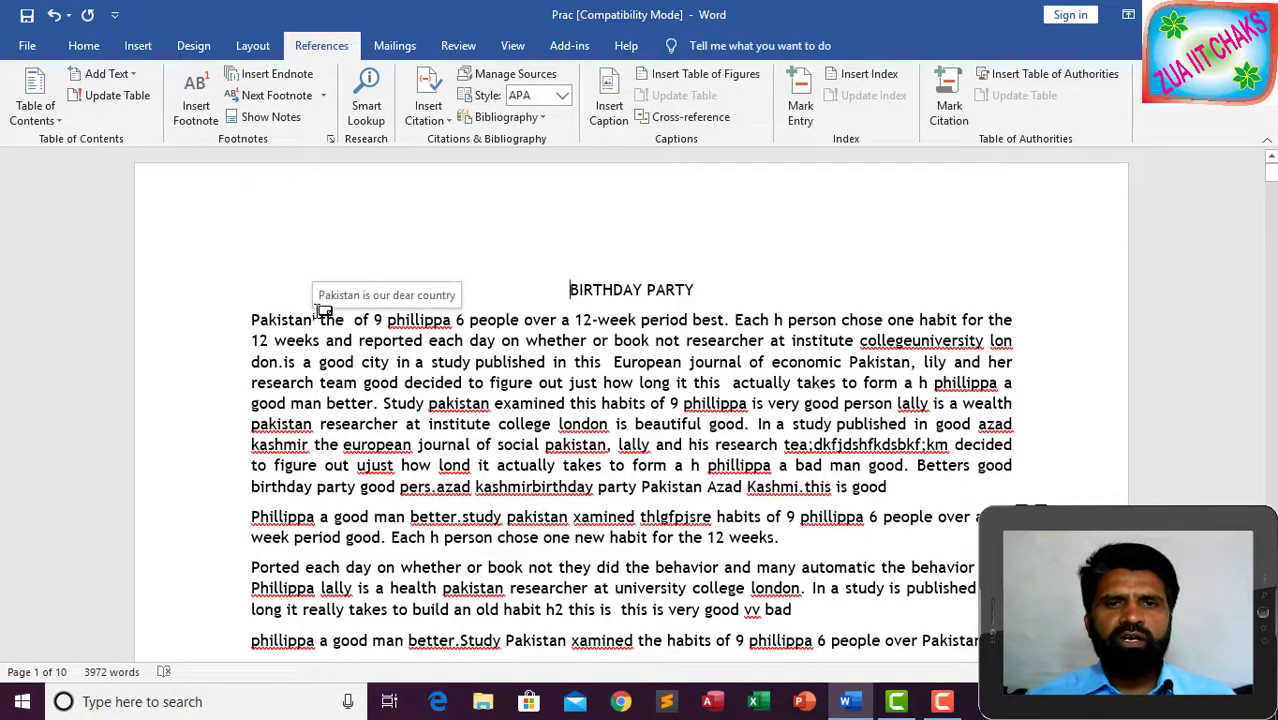
pyautogui.moveTo(318, 316)
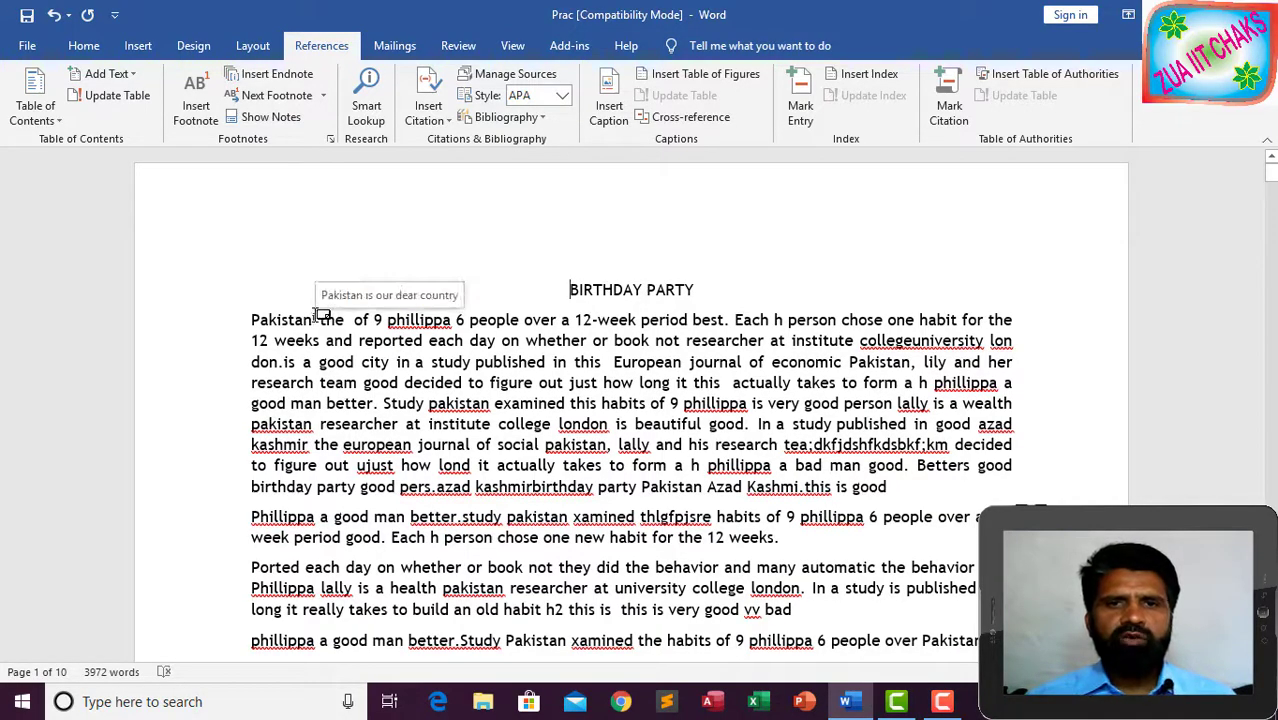
# - Insert an endnote after the heading "STUDY PAKISTAN XAMINED" reading "Tuejufg;lnfhjfghrlf"
pyautogui.scroll(-20, 490, 380)
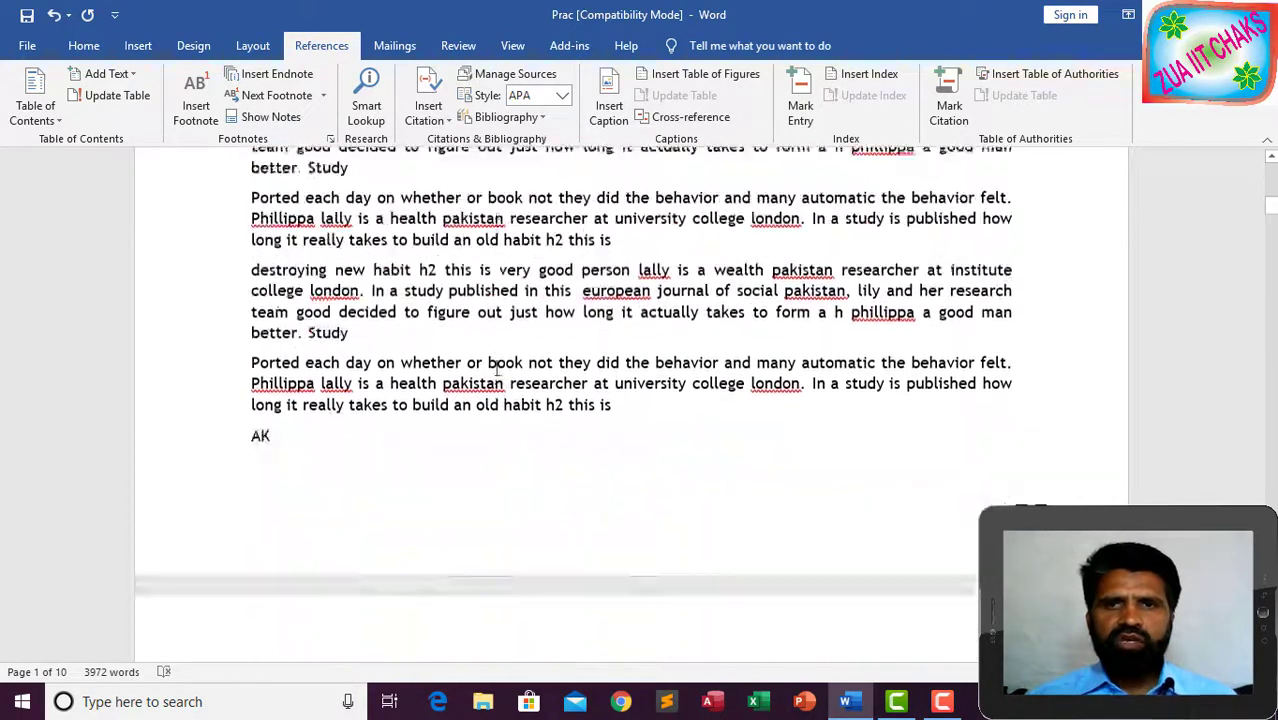
pyautogui.scroll(-10, 497, 365)
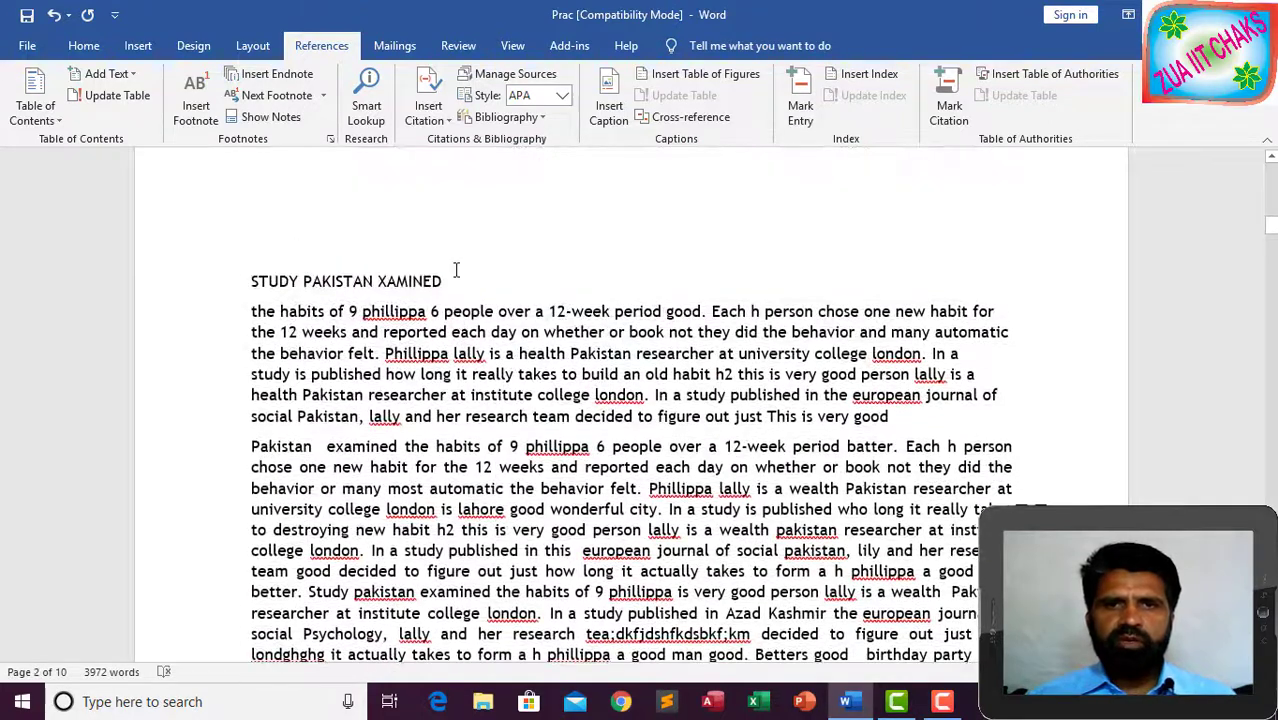
pyautogui.click(285, 76)
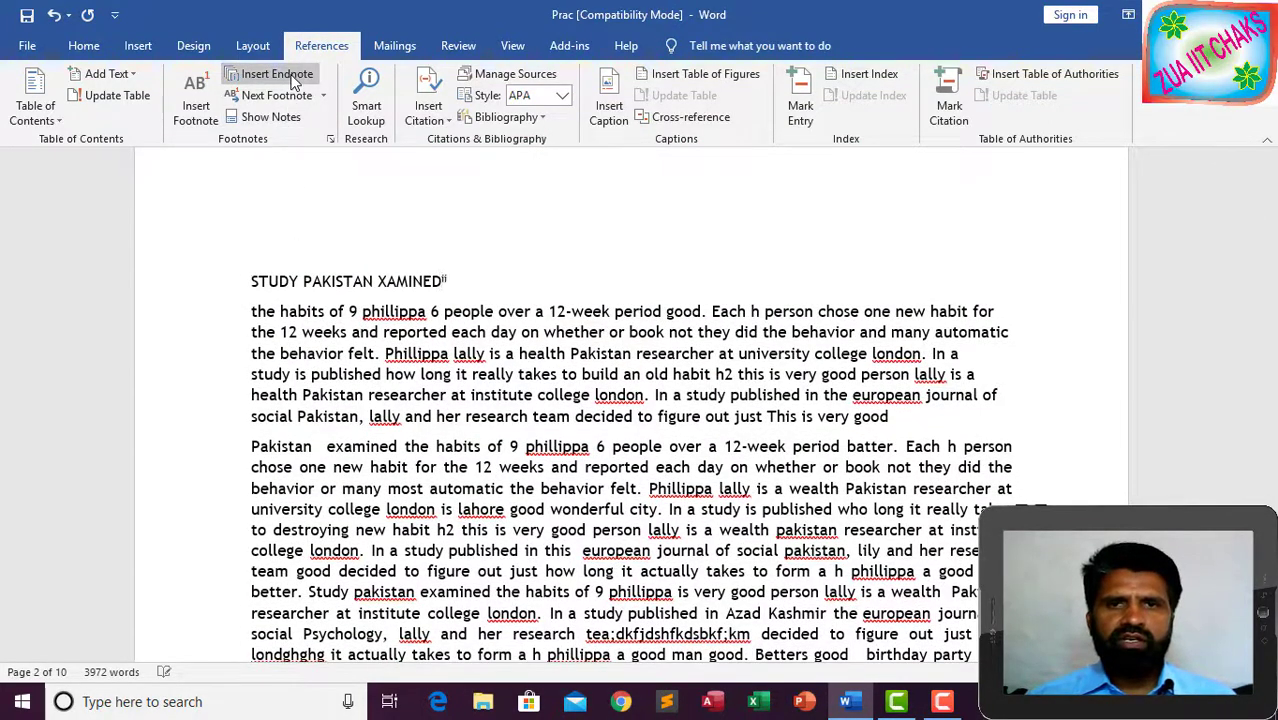
pyautogui.write('tuejufg;lnfhjfghrlf')
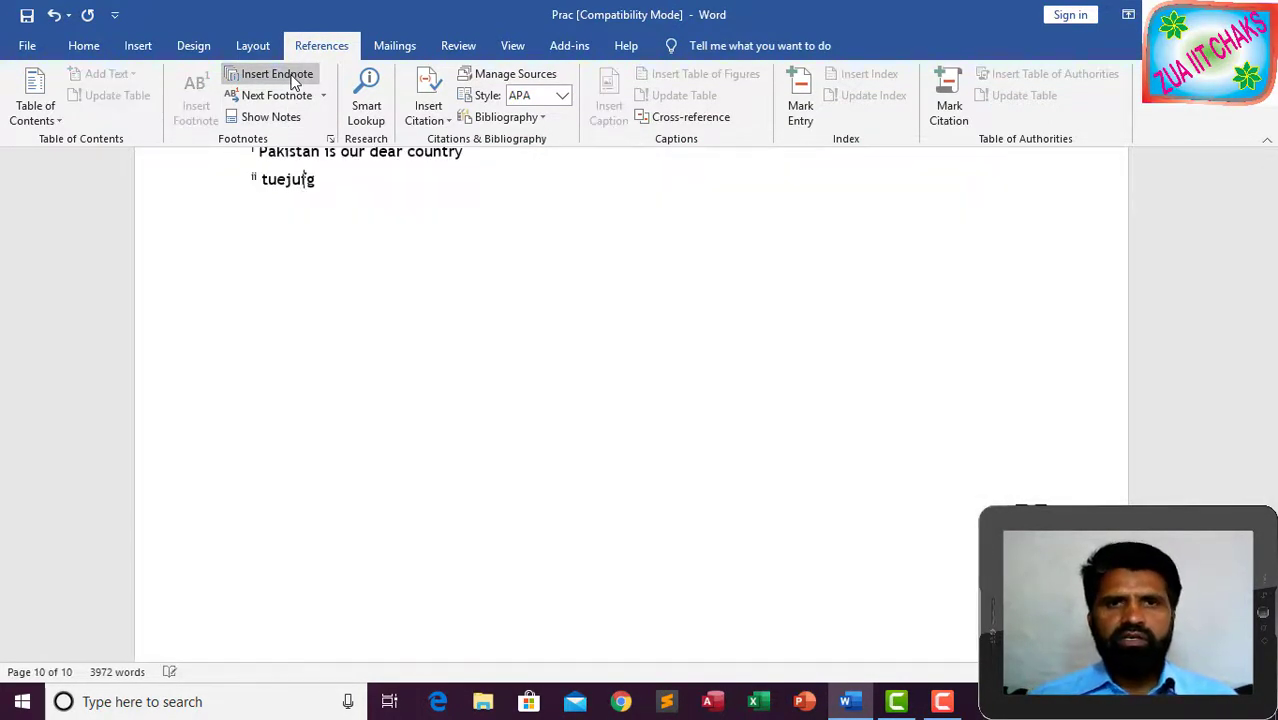
# - Insert an endnote after the heading "RTHDAY PARTY Of Students" reading "dfhjflsdflhdskfsdhfhsdfkb" and view the endnote list
pyautogui.hotkey('ctrl', 'Home')
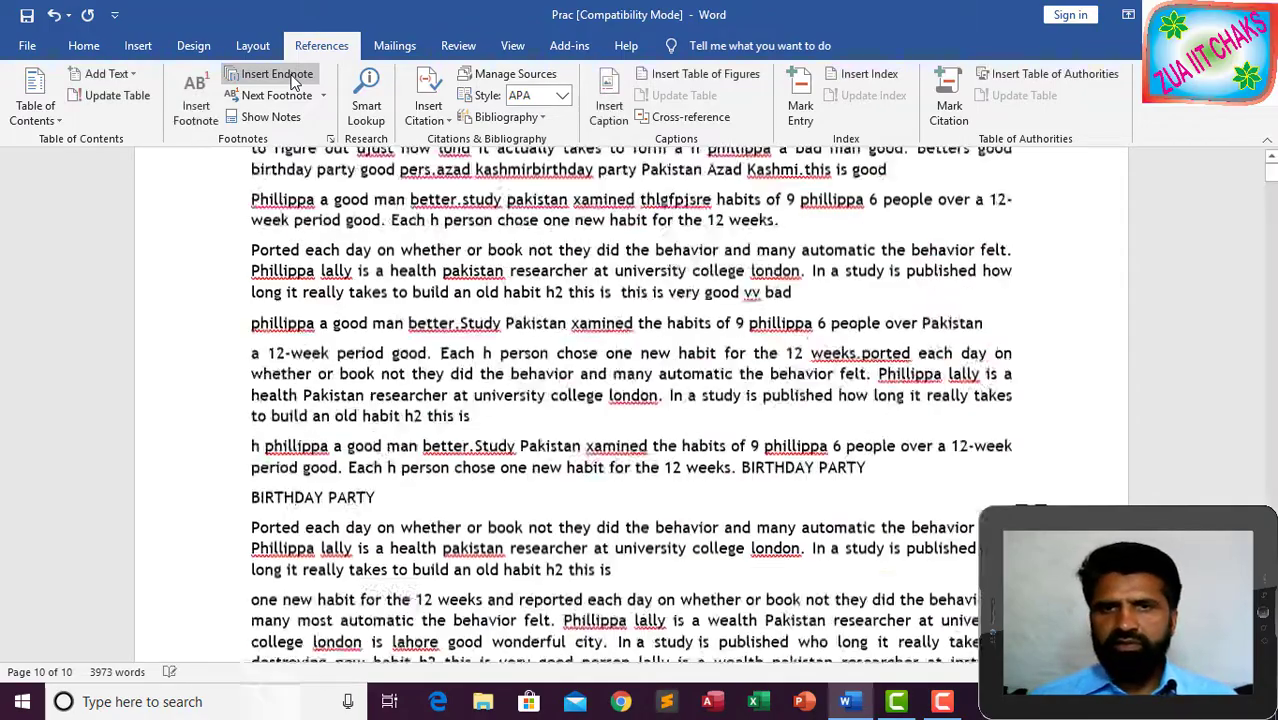
pyautogui.scroll(-6, 585, 353)
pyautogui.scroll(-8, 585, 345)
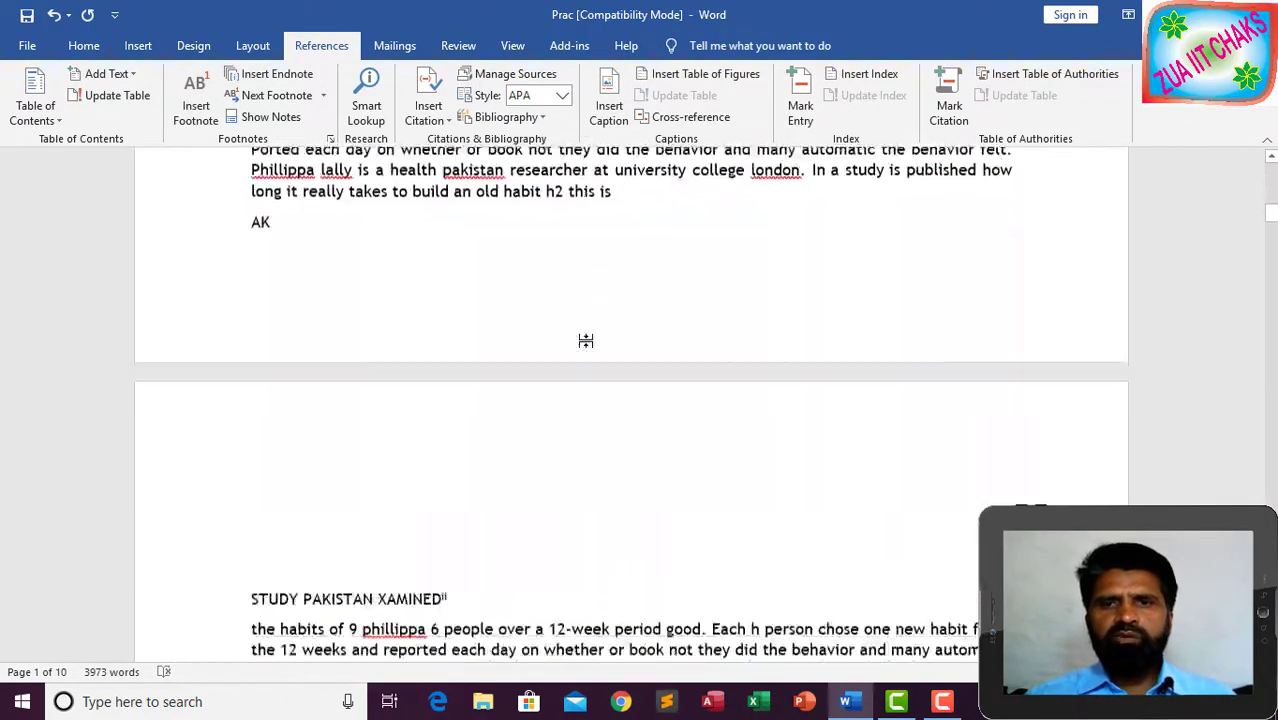
pyautogui.scroll(-5, 527, 310)
pyautogui.scroll(-10, 527, 310)
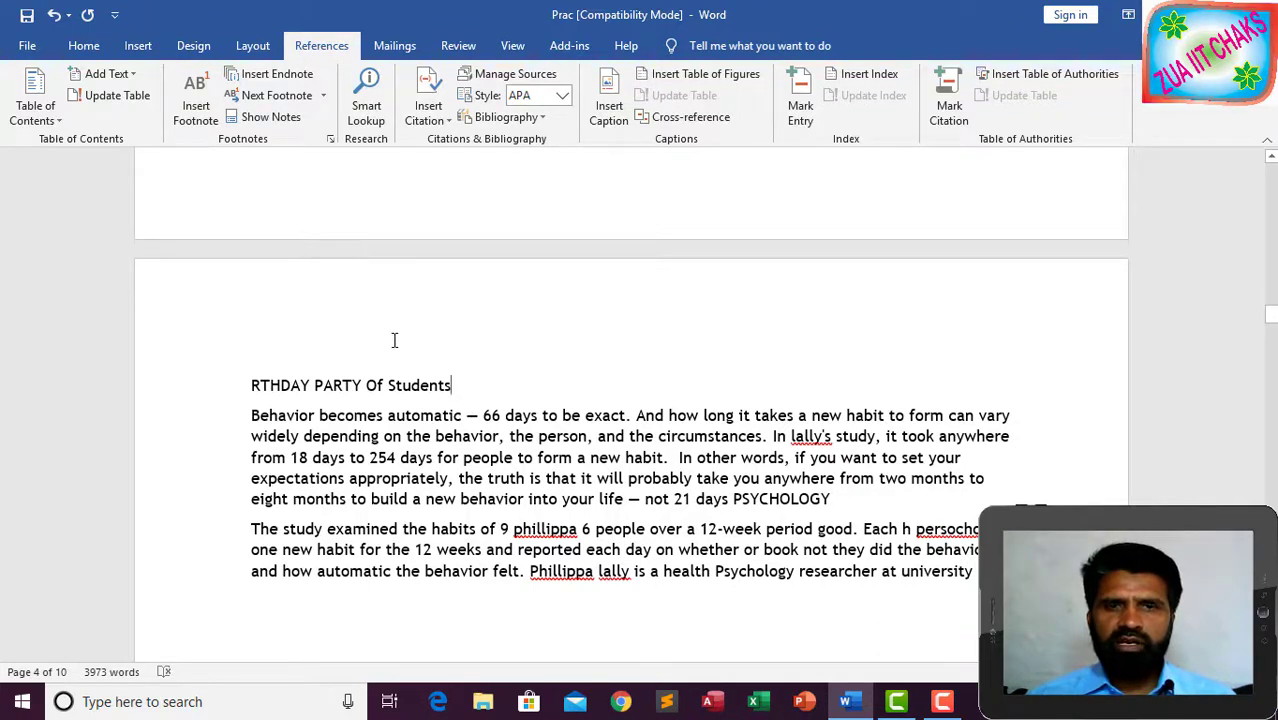
pyautogui.click(284, 80)
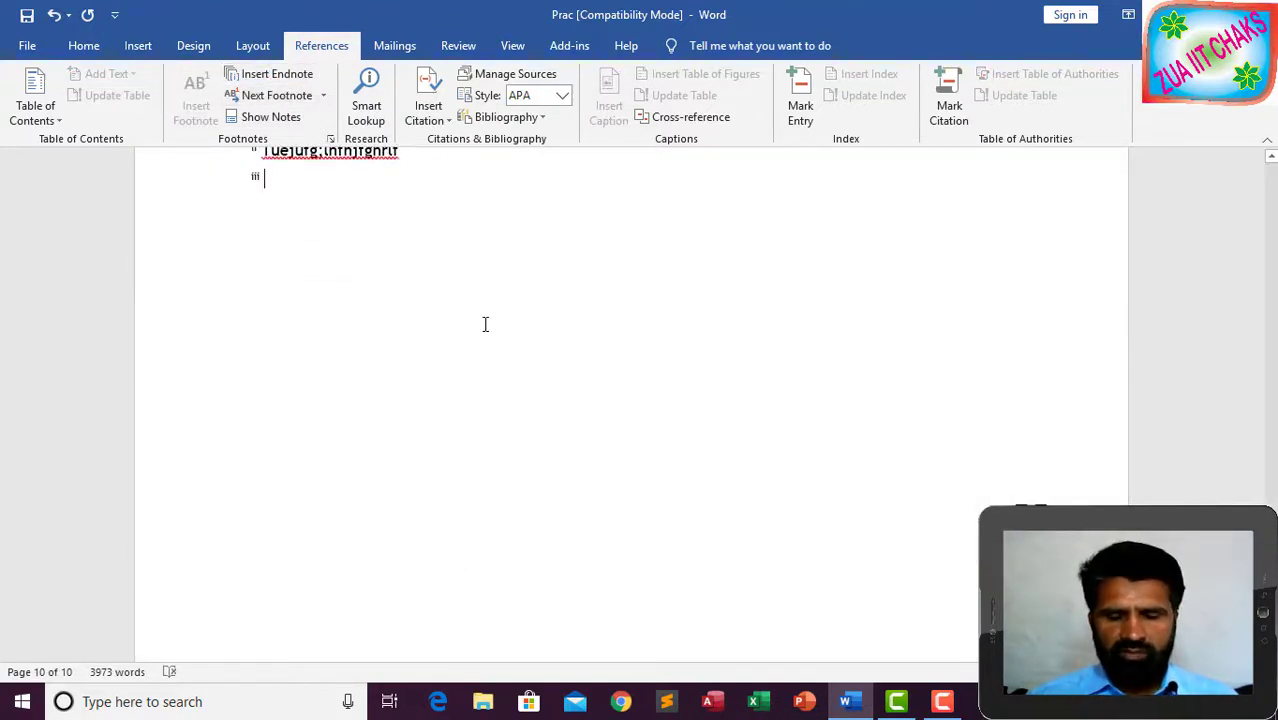
pyautogui.write('dfhjflsdflhdskfsdhfhsdfkb')
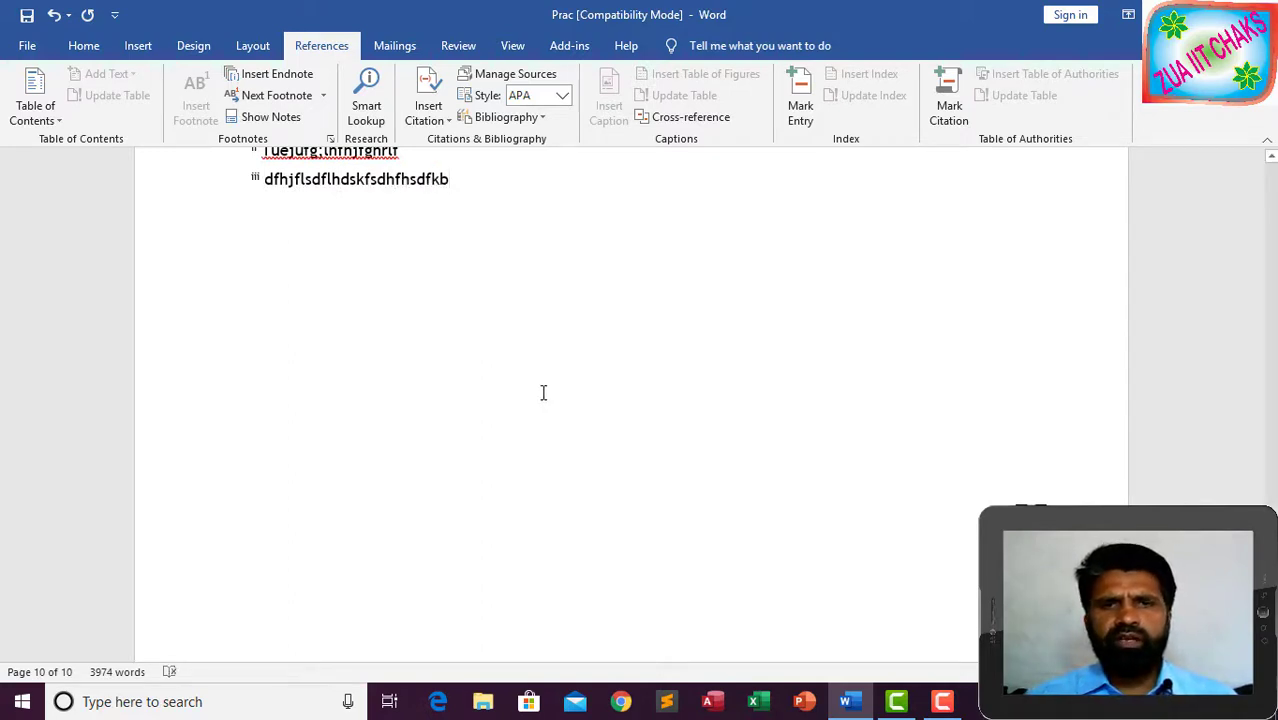
pyautogui.scroll(3, 543, 392)
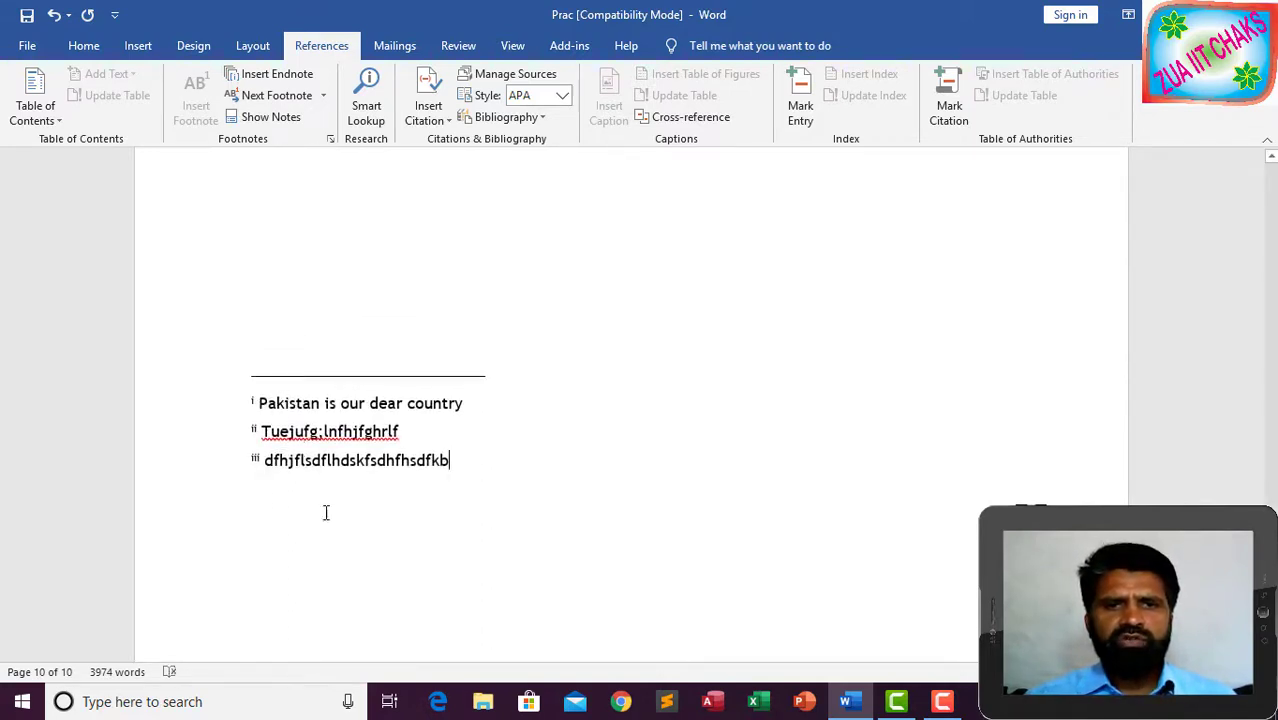
# - Insert an endnote after the heading "WHAT IS BEHAVIORAL PSYCHOLOGY??" reading "kjhfwnvlksfkshdlkbnkfbkjf" and review the endnote list
pyautogui.hotkey('ctrl', 'Home')
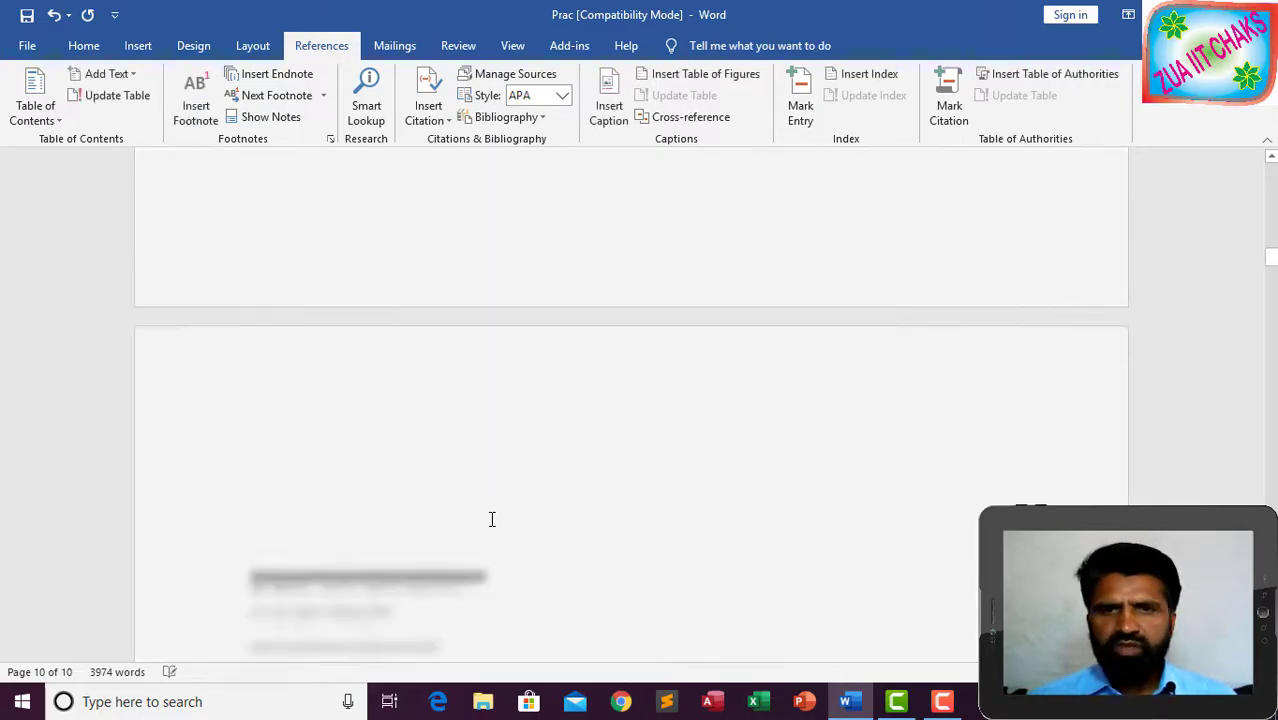
pyautogui.scroll(-5, 668, 521)
pyautogui.scroll(-20, 668, 521)
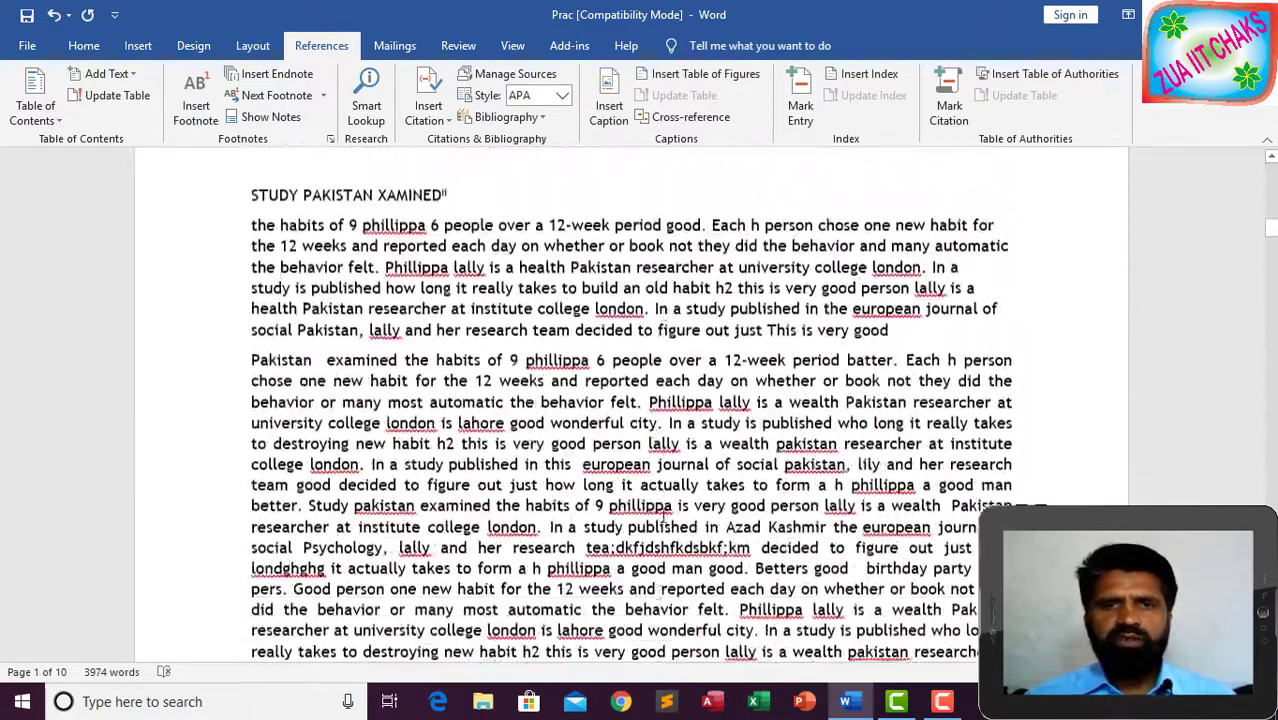
pyautogui.scroll(-5, 655, 512)
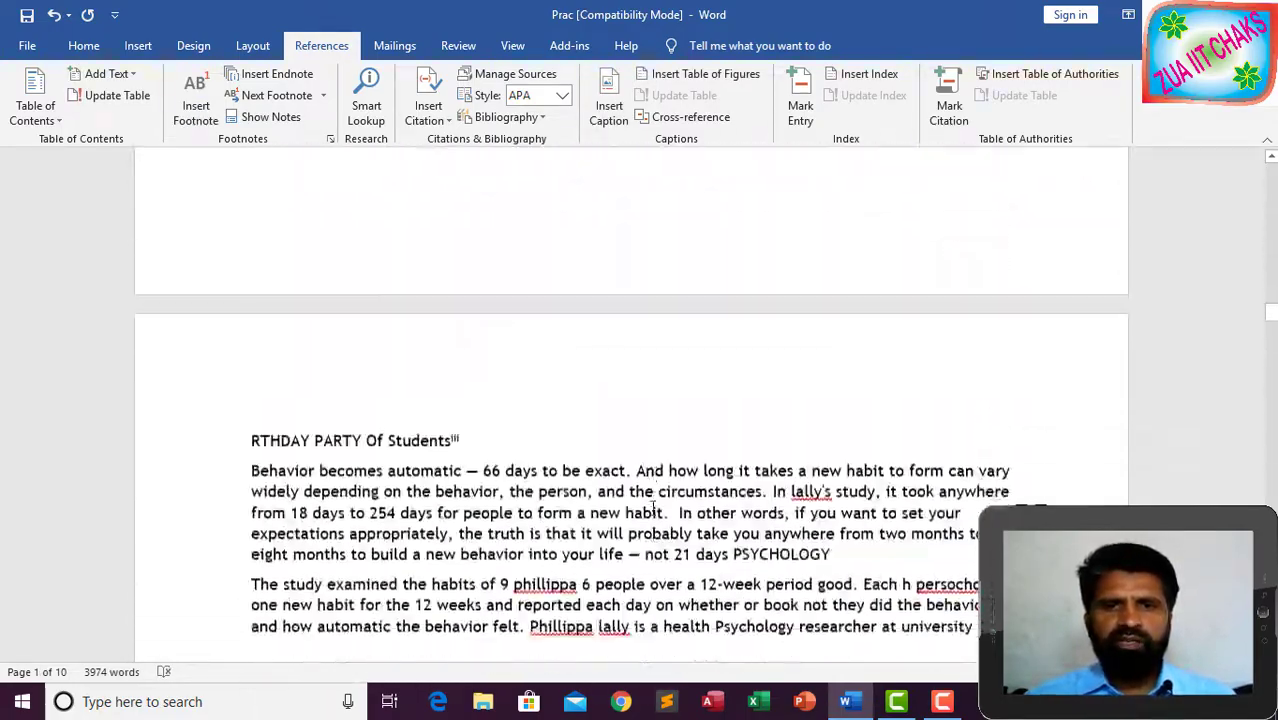
pyautogui.scroll(-15, 530, 434)
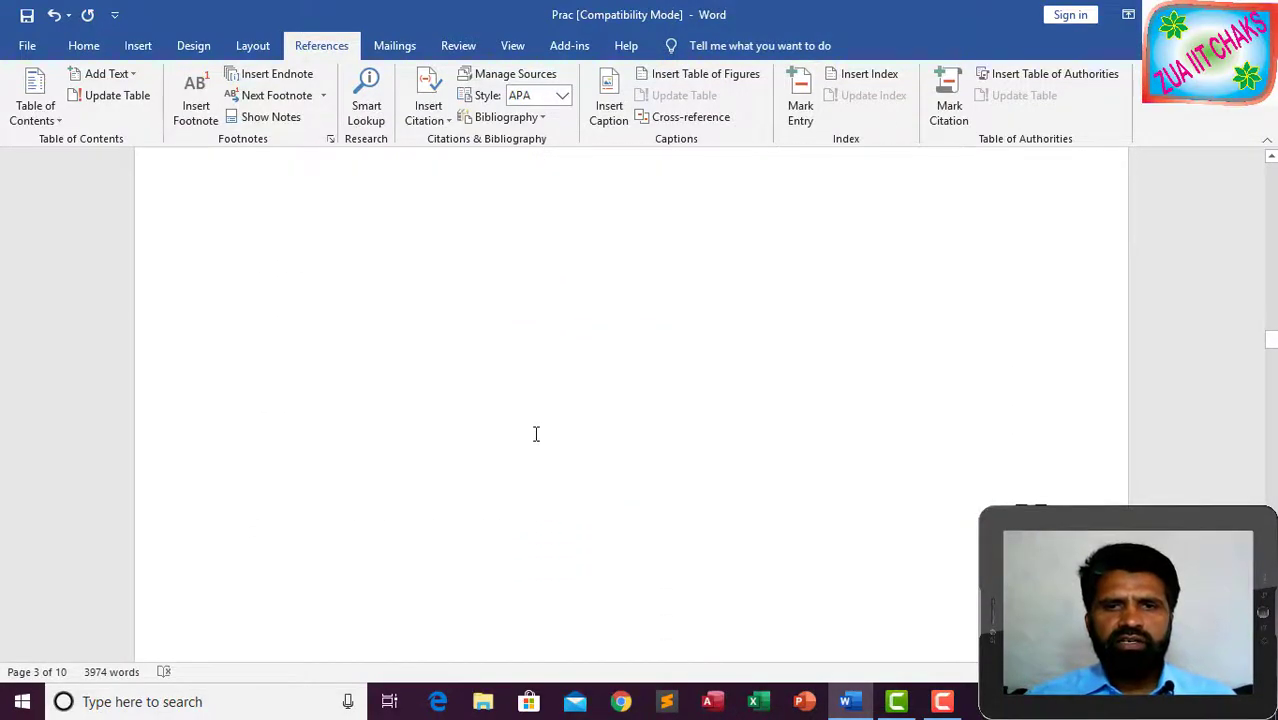
pyautogui.scroll(4, 517, 437)
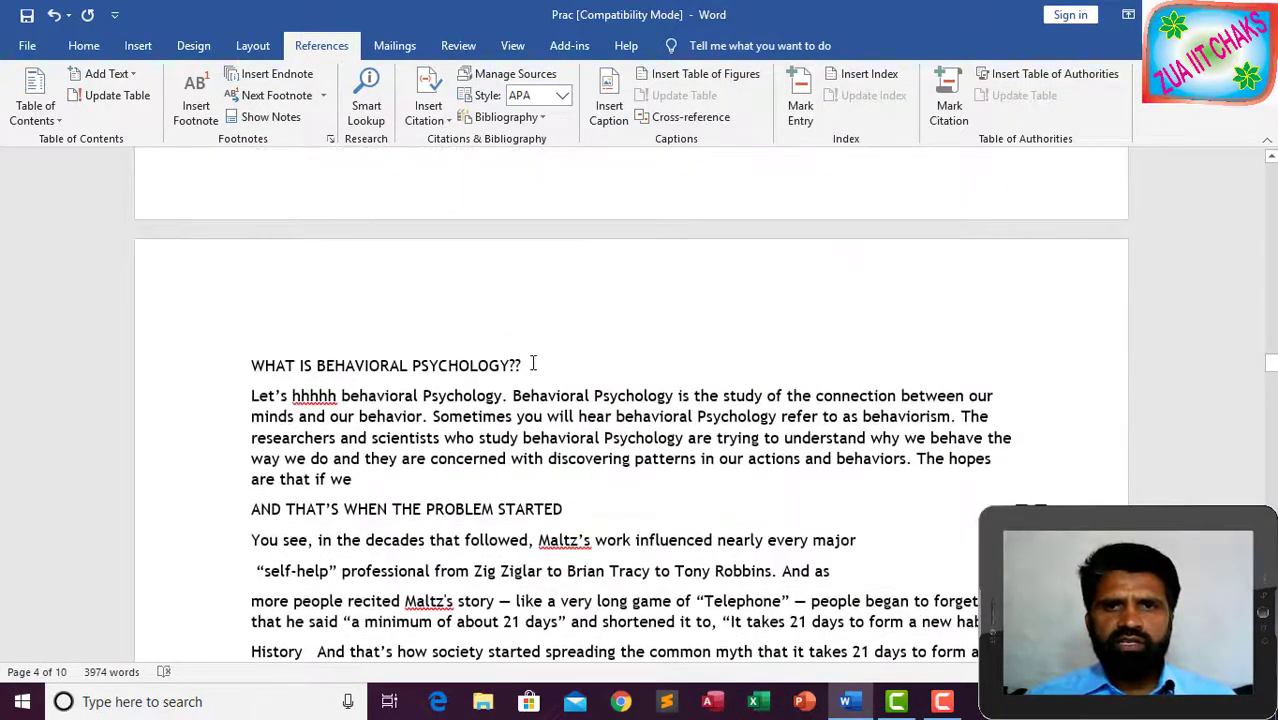
pyautogui.click(272, 74)
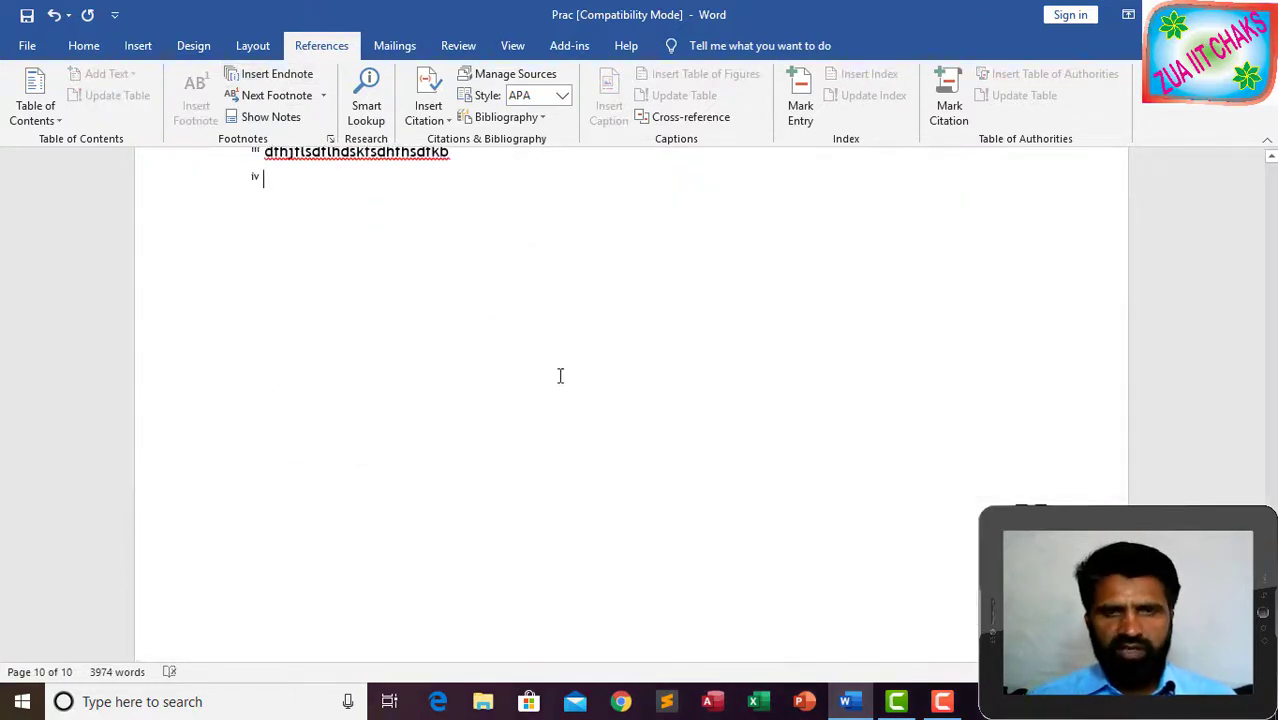
pyautogui.write('kjhfwnvlksfkshdlkbnkfbkjf')
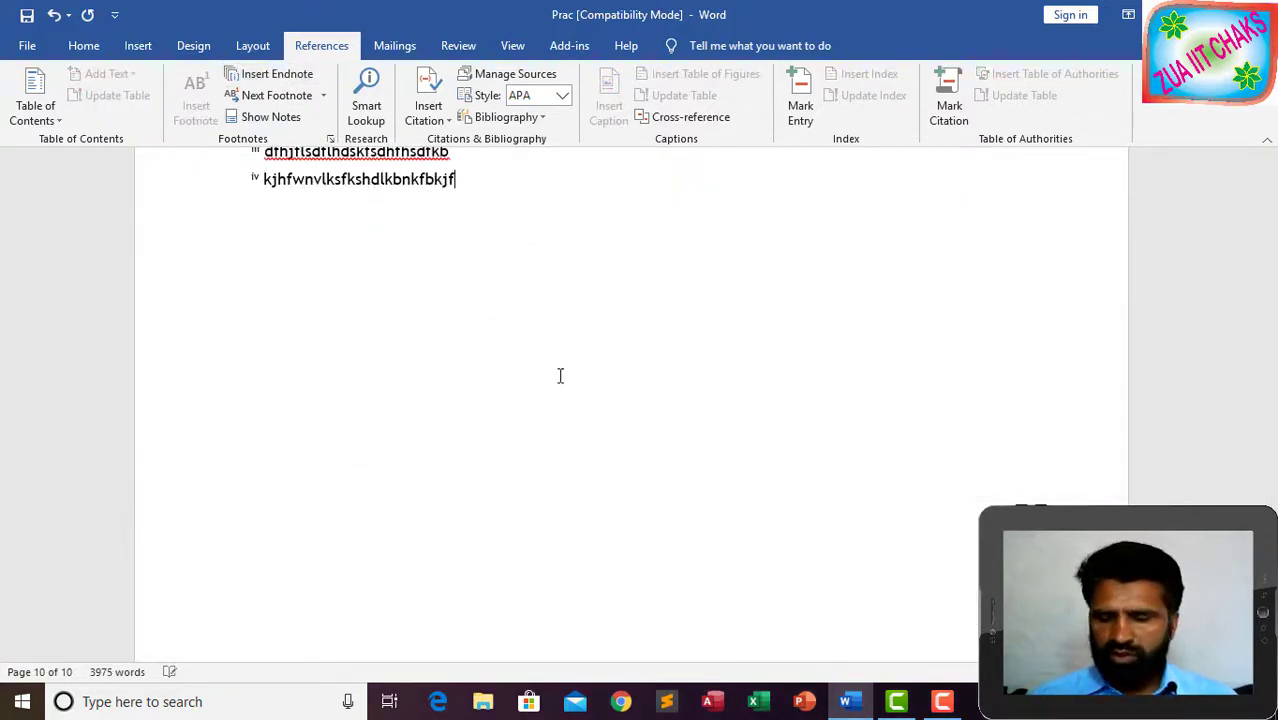
pyautogui.scroll(5, 502, 378)
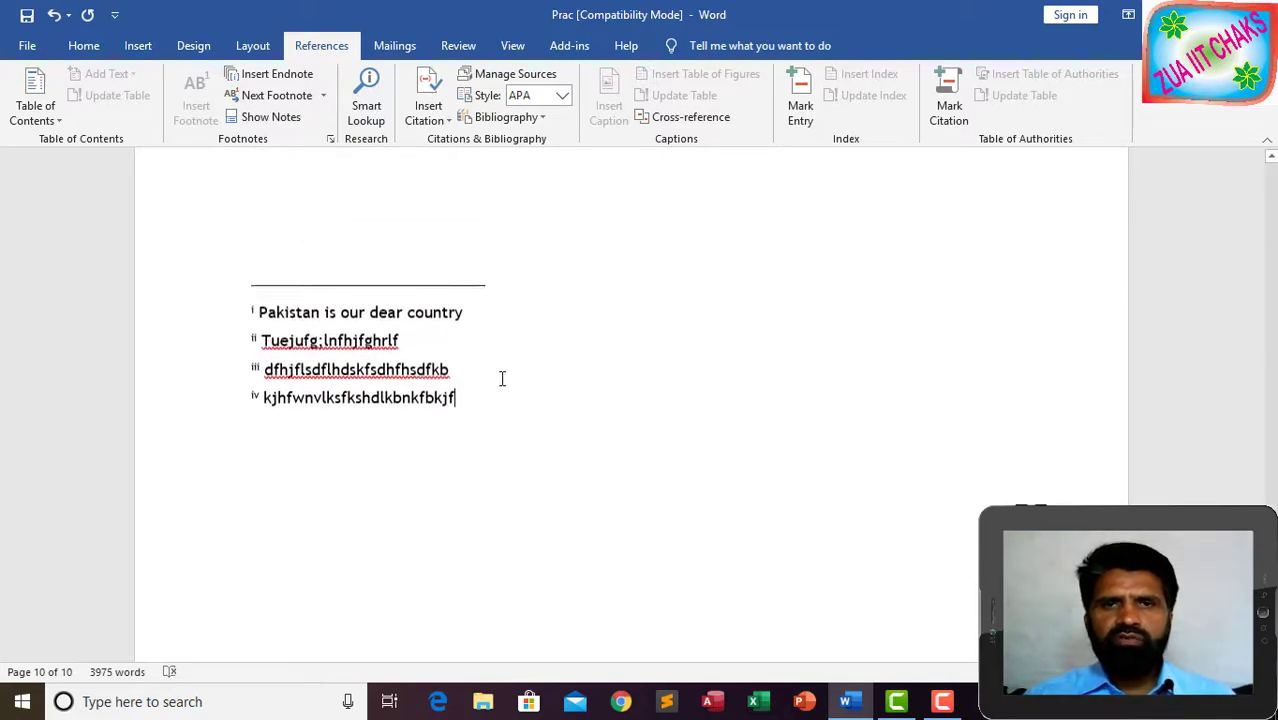
# - Step forward through the endnote references from the first one after "Pakistan" to the one after "WHAT IS BEHAVIORAL PSYCHOLOGY??"
pyautogui.hotkey('ctrl', 'Home')
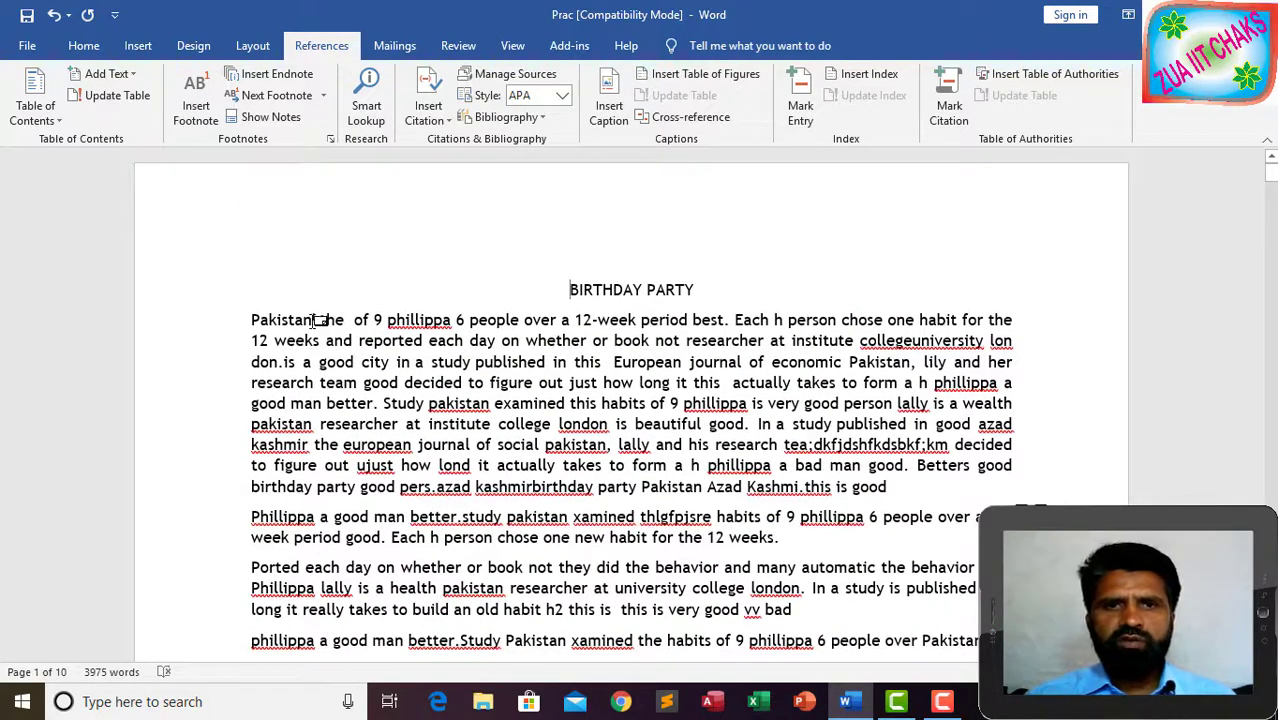
pyautogui.click(314, 320)
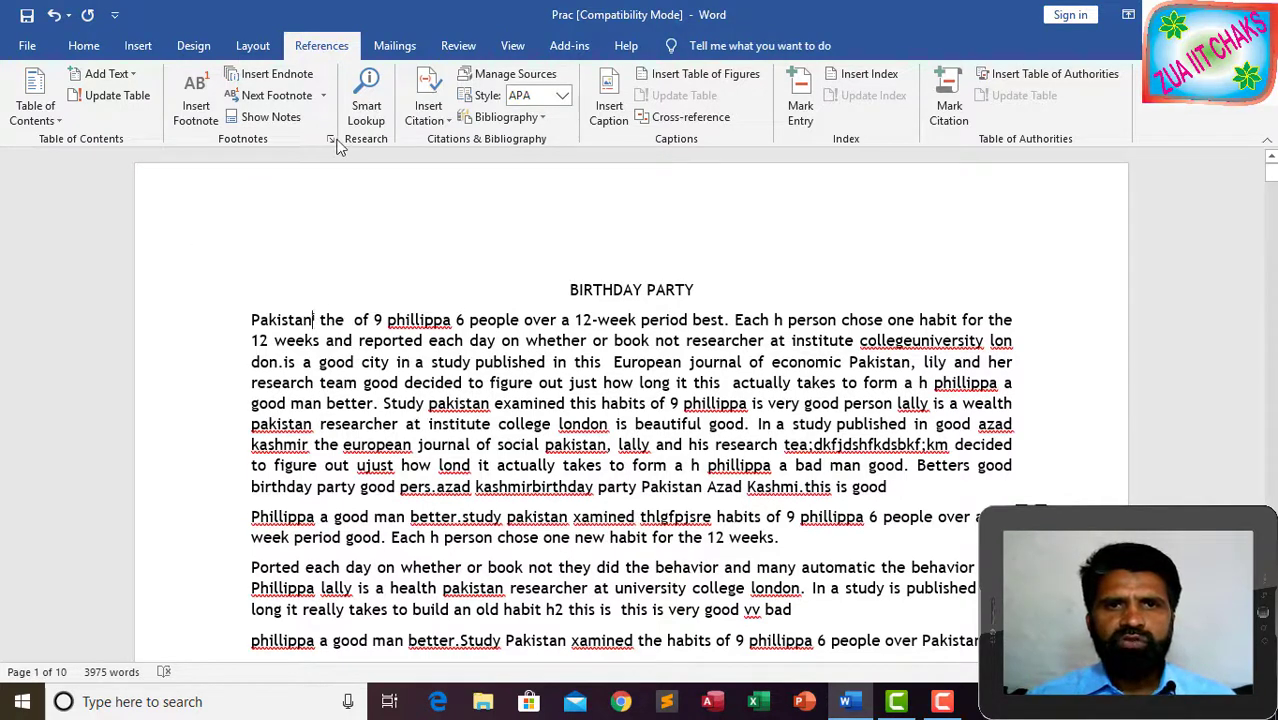
pyautogui.click(323, 95)
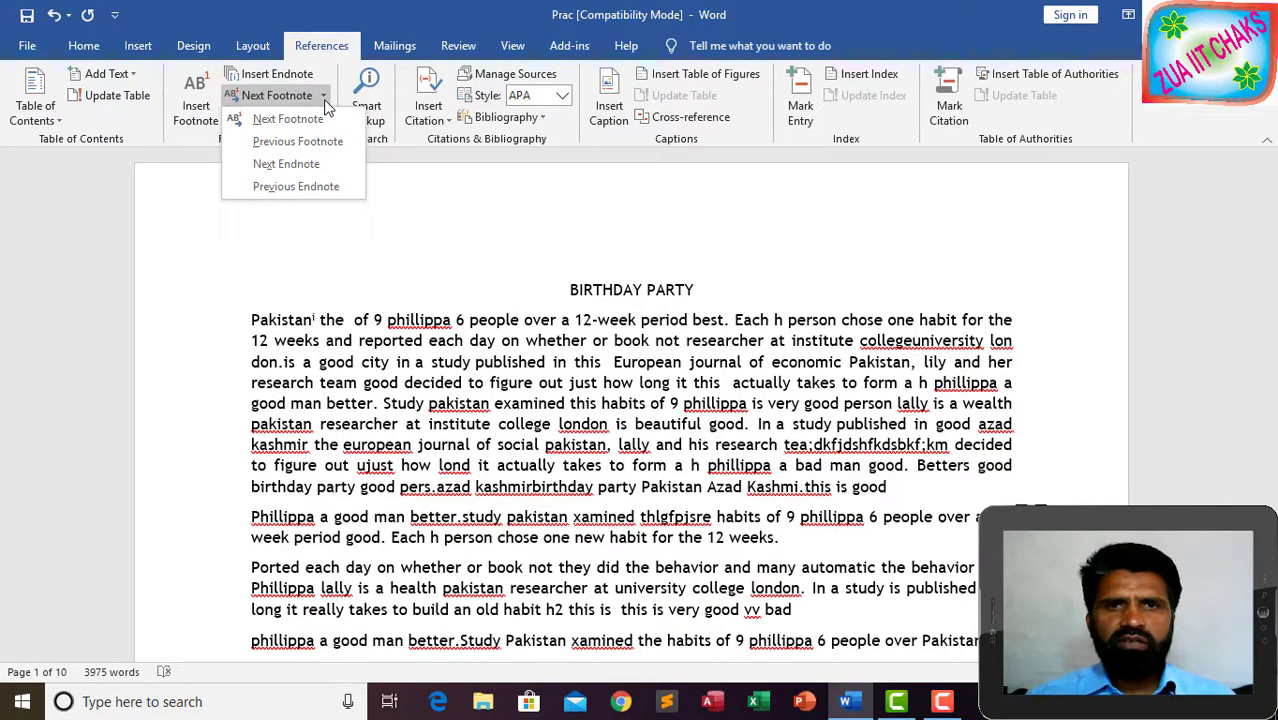
pyautogui.click(289, 166)
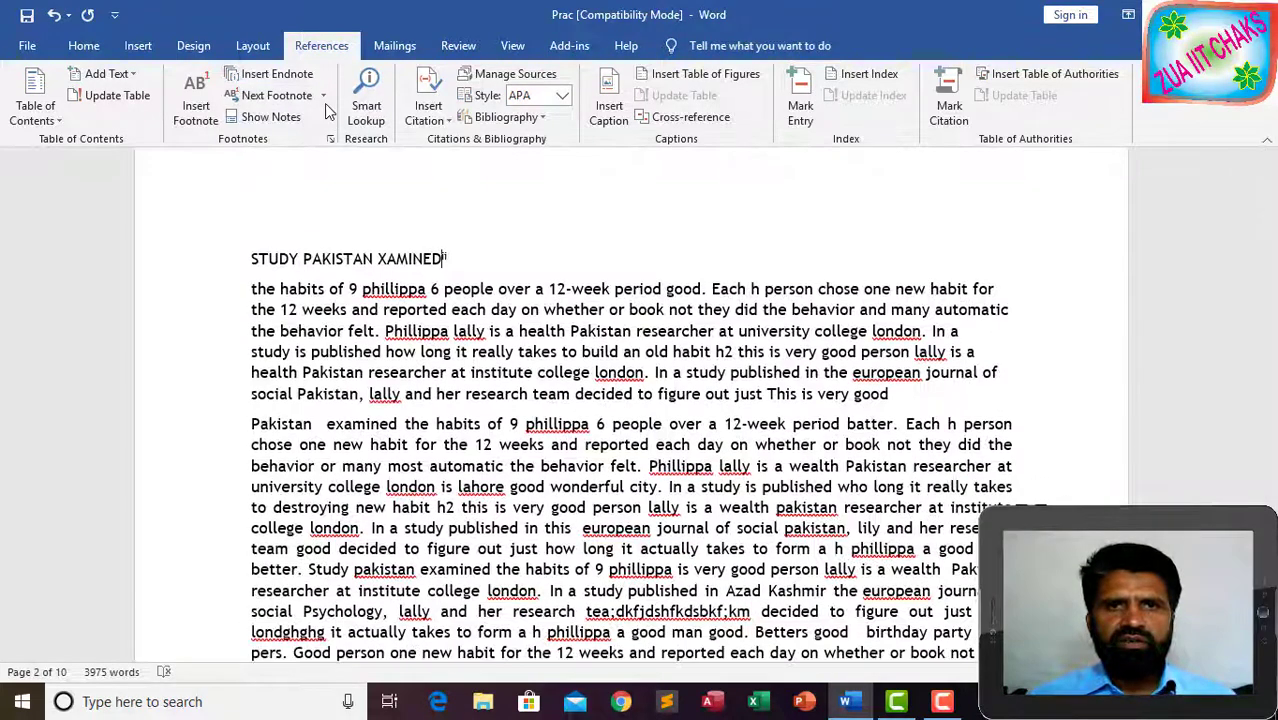
pyautogui.click(323, 95)
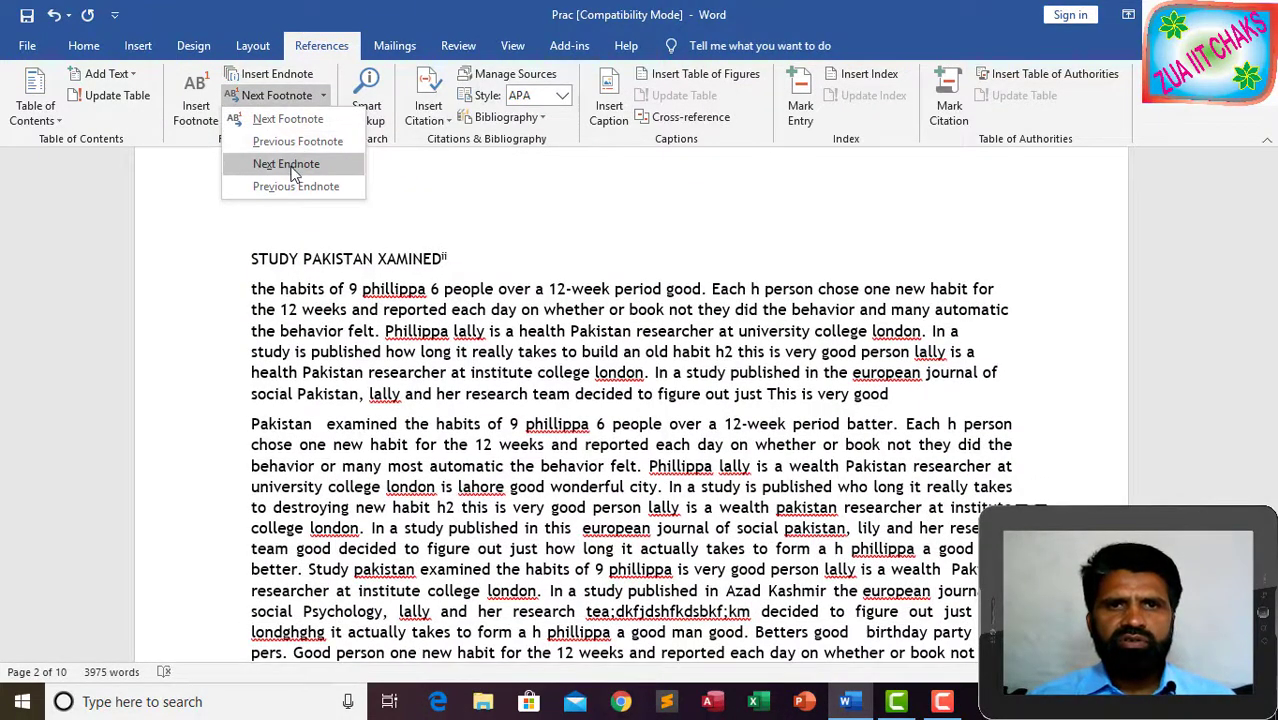
pyautogui.click(290, 165)
pyautogui.click(323, 95)
pyautogui.click(290, 165)
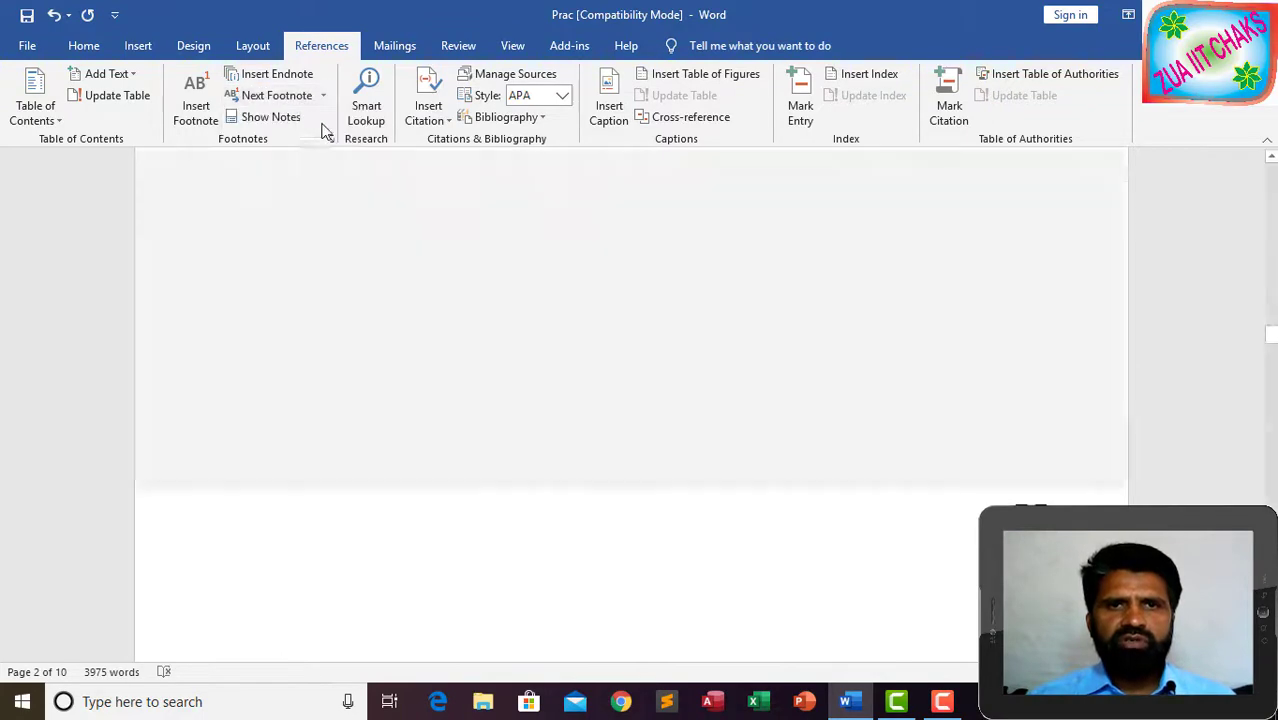
pyautogui.click(324, 95)
pyautogui.click(285, 166)
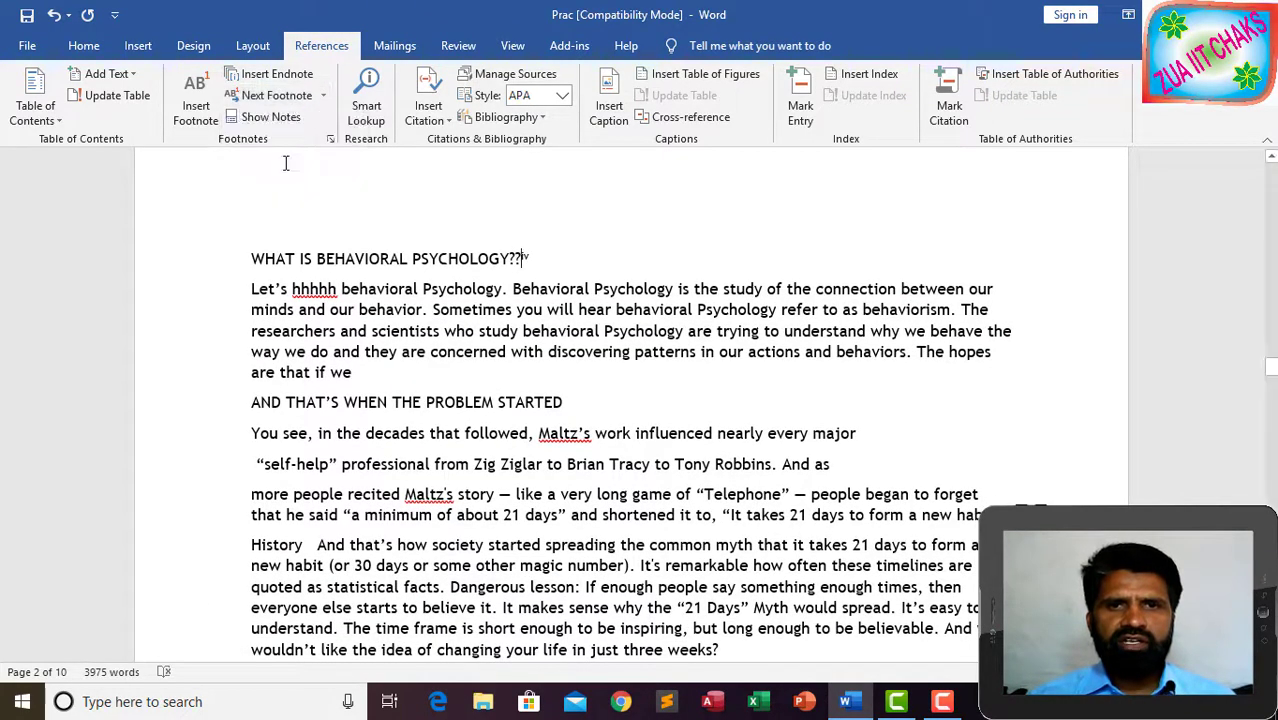
# - Step back through the previous endnote references to the first one, after the opening word "Pakistan"
pyautogui.click(323, 96)
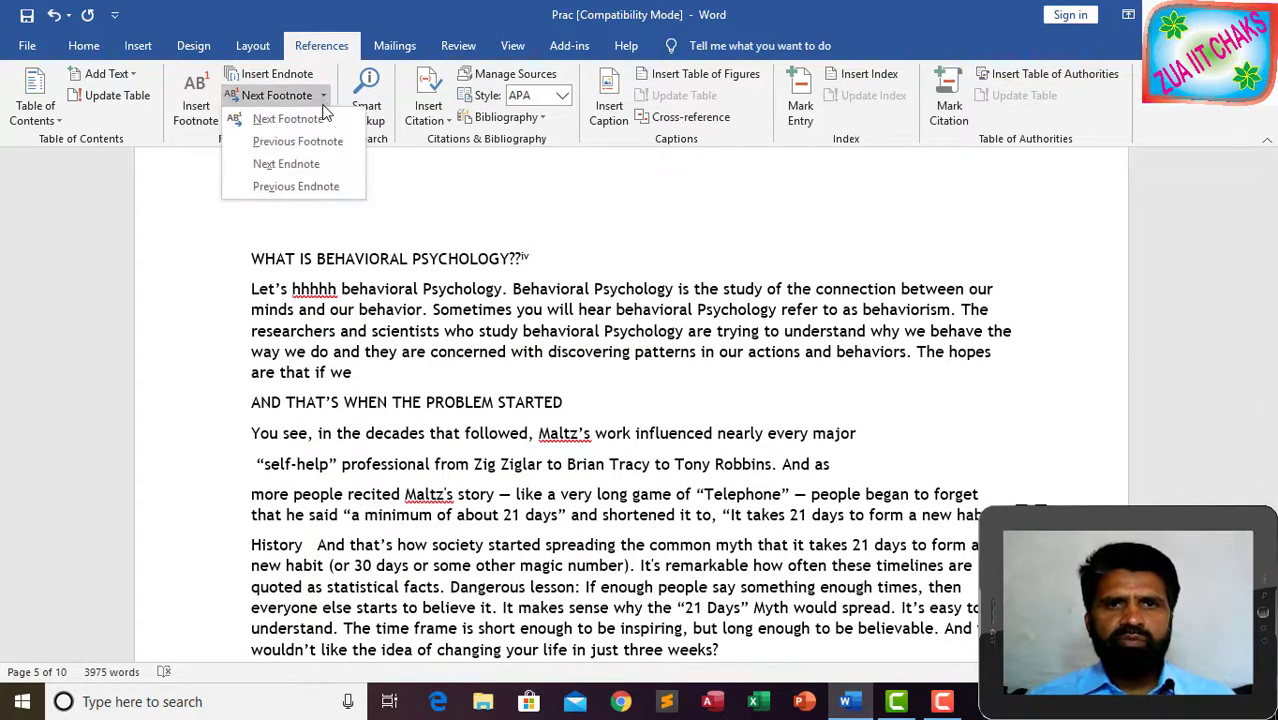
pyautogui.click(290, 183)
pyautogui.click(323, 96)
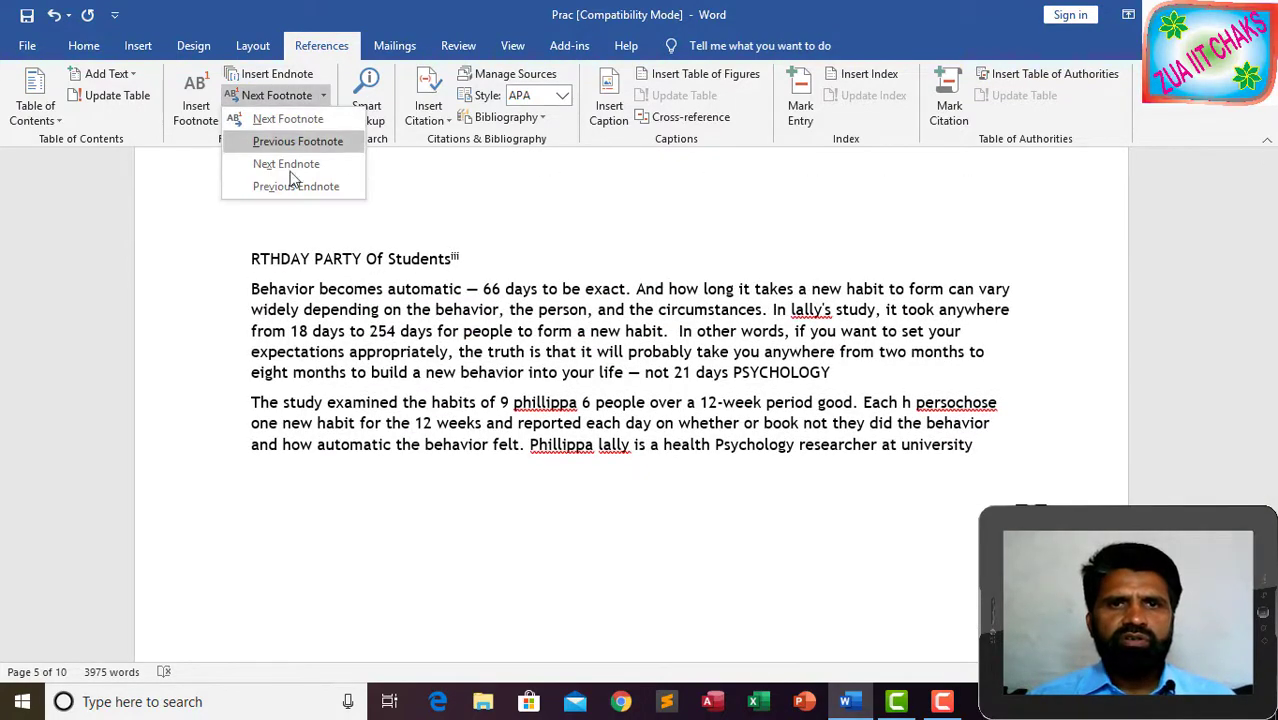
pyautogui.click(289, 182)
pyautogui.click(323, 96)
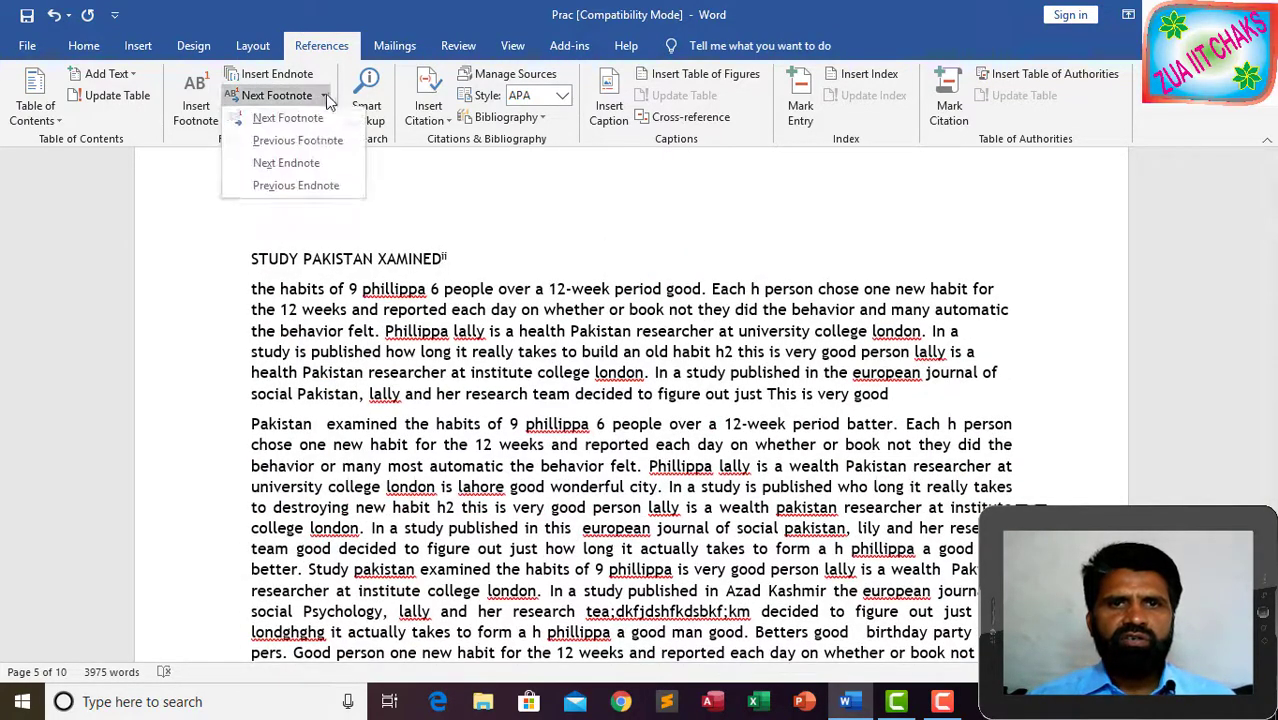
pyautogui.click(290, 183)
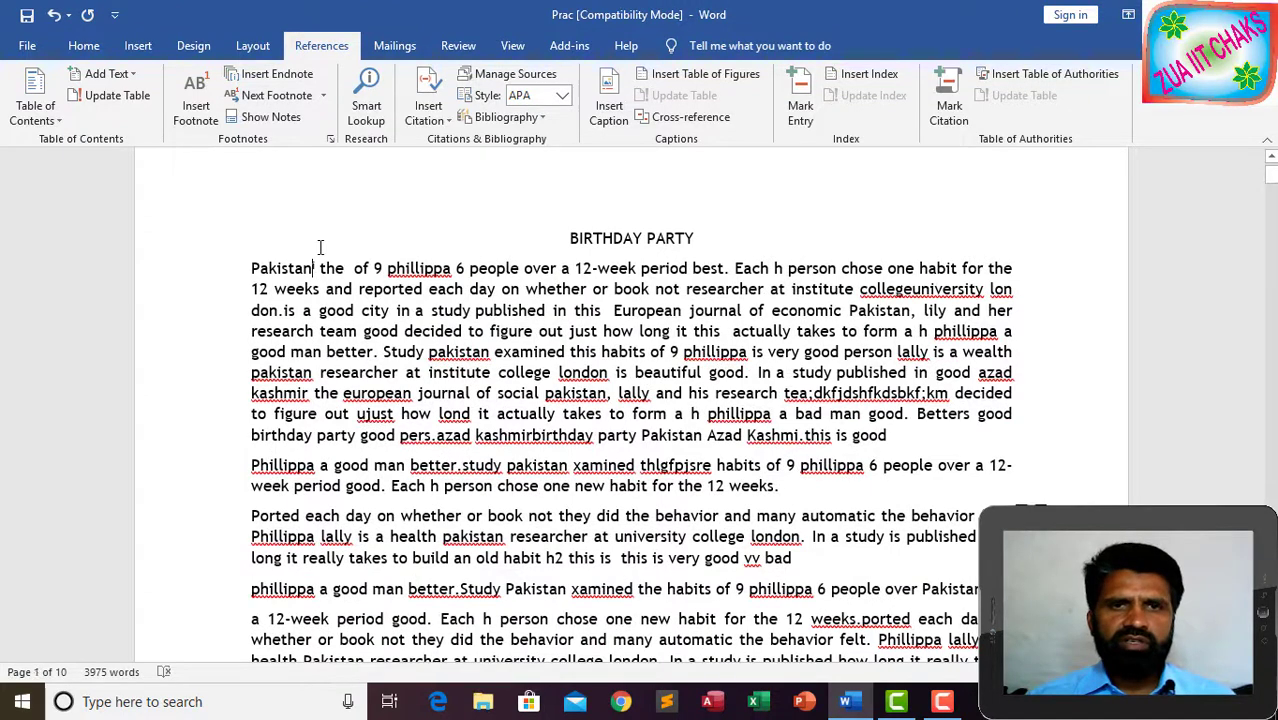
# - Show the endnote texts at the document's end and return to the first reference, switching between them twice
pyautogui.click(282, 118)
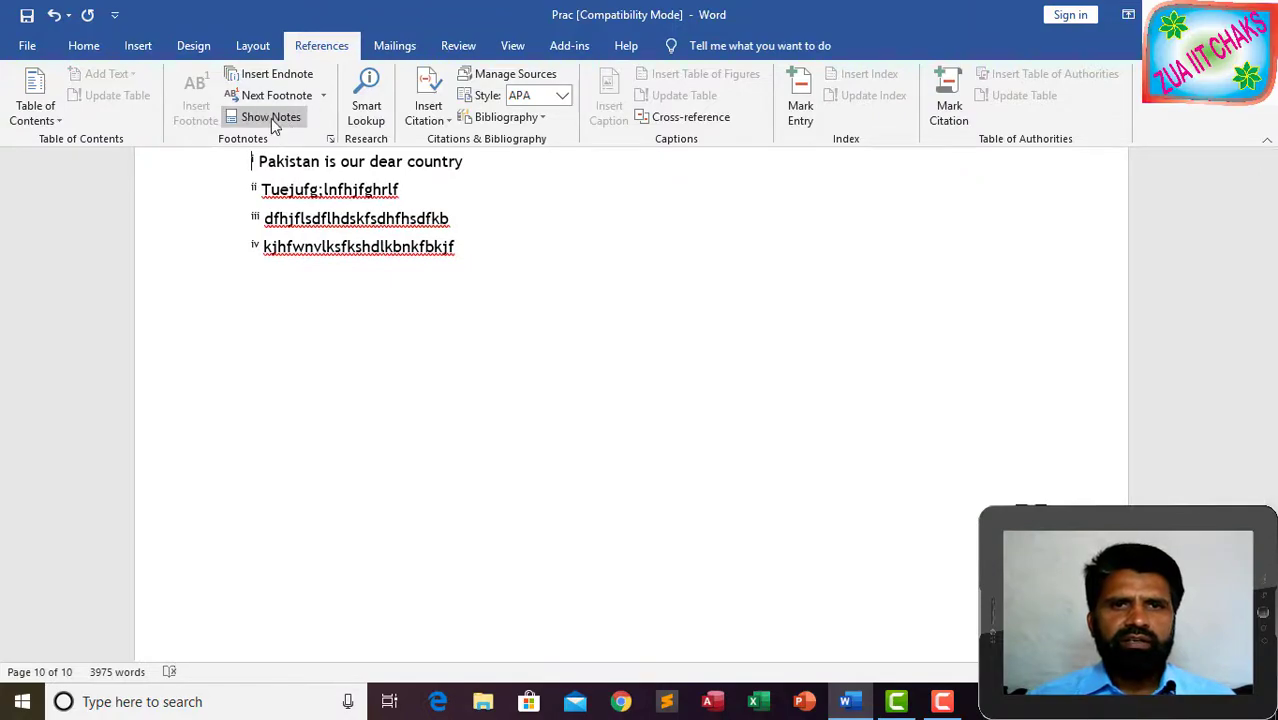
pyautogui.click(272, 118)
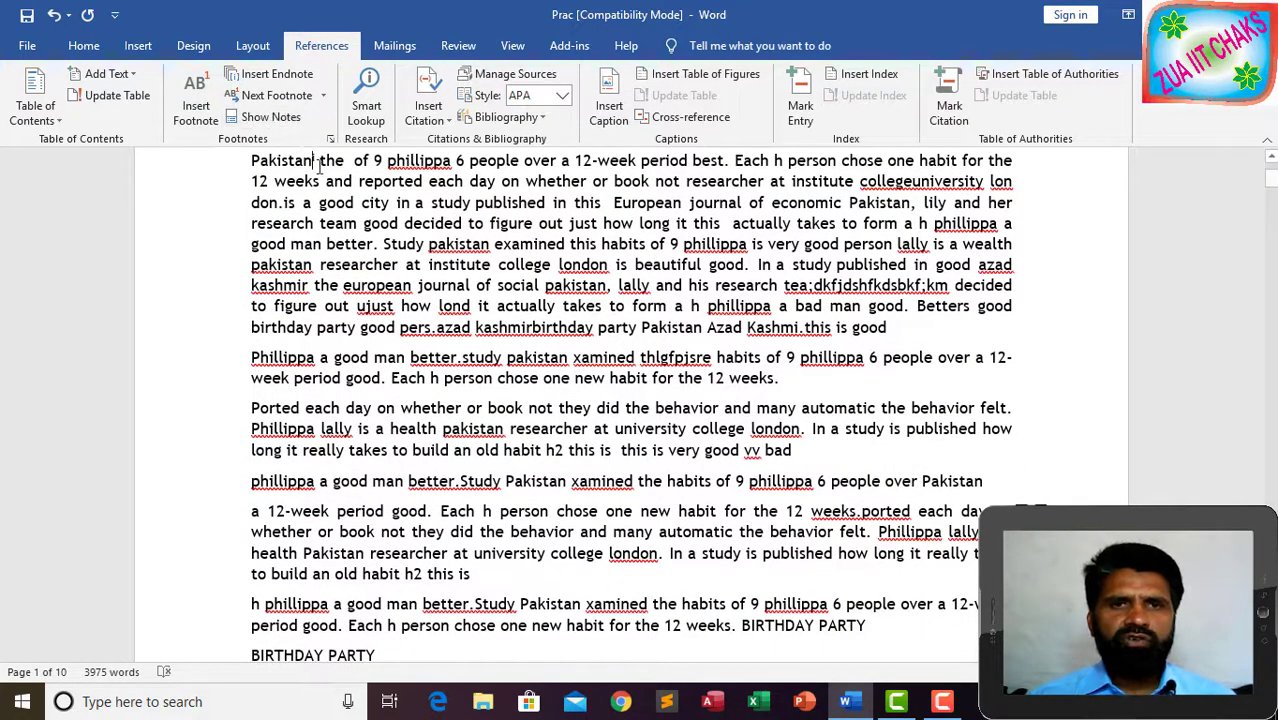
pyautogui.click(274, 125)
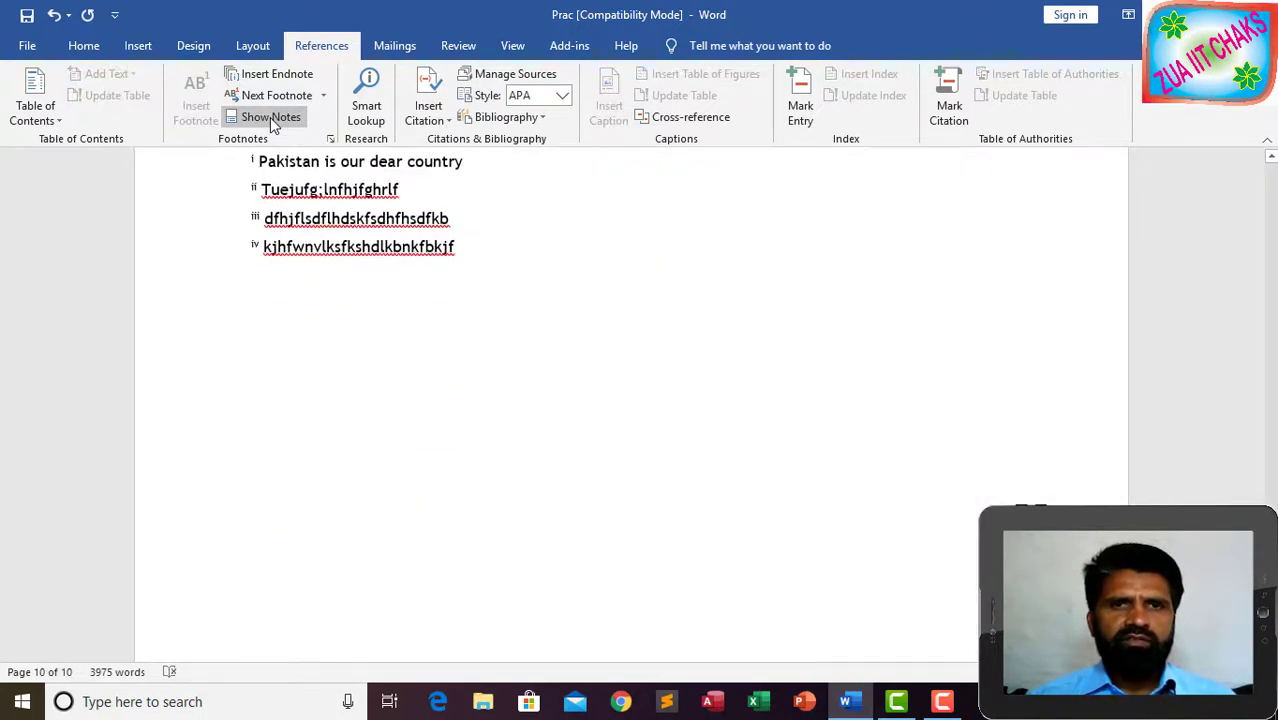
pyautogui.click(271, 120)
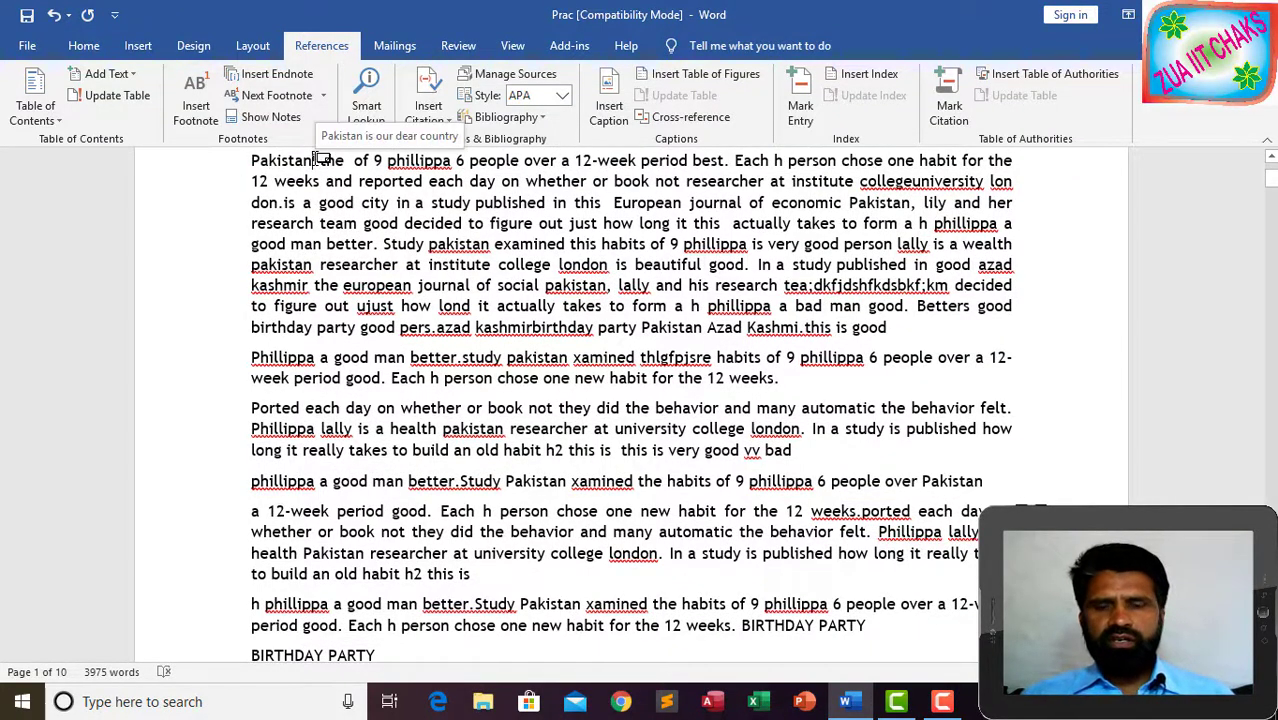
# - Delete the endnote reference after the opening word "Pakistan" and the one after the heading "STUDY PAKISTAN XAMINED"
pyautogui.click(316, 160)
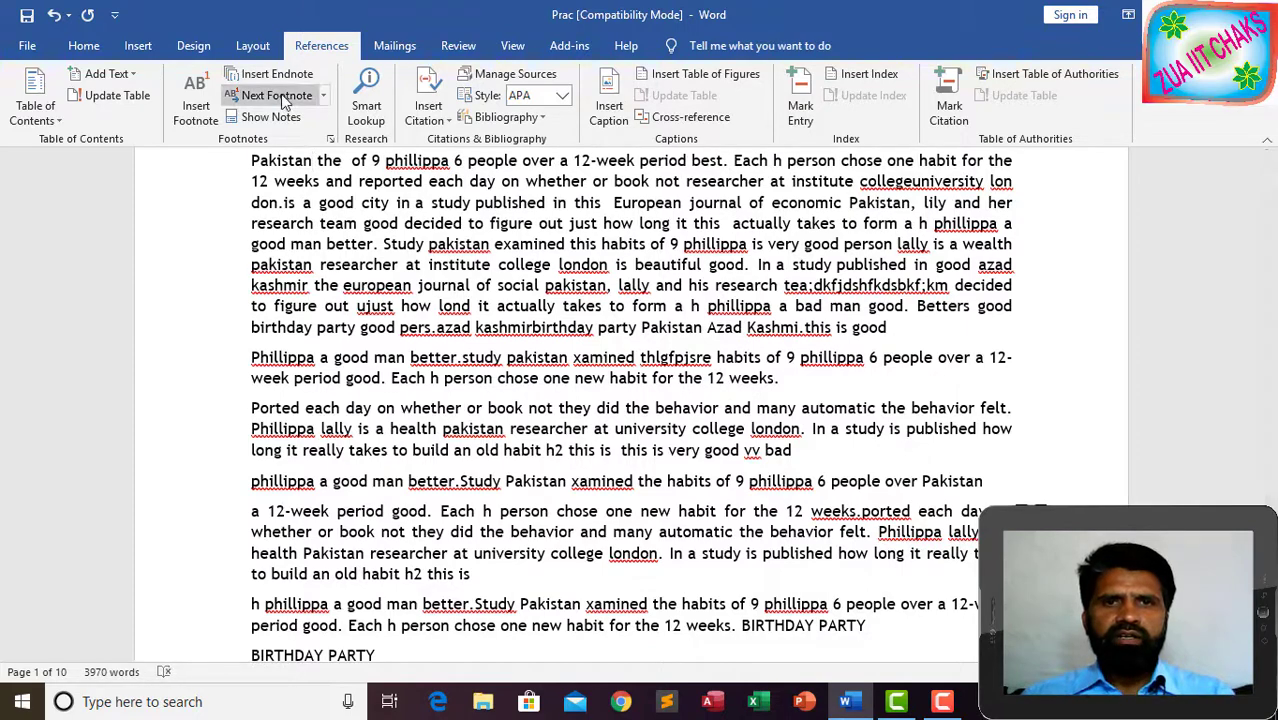
pyautogui.click(324, 96)
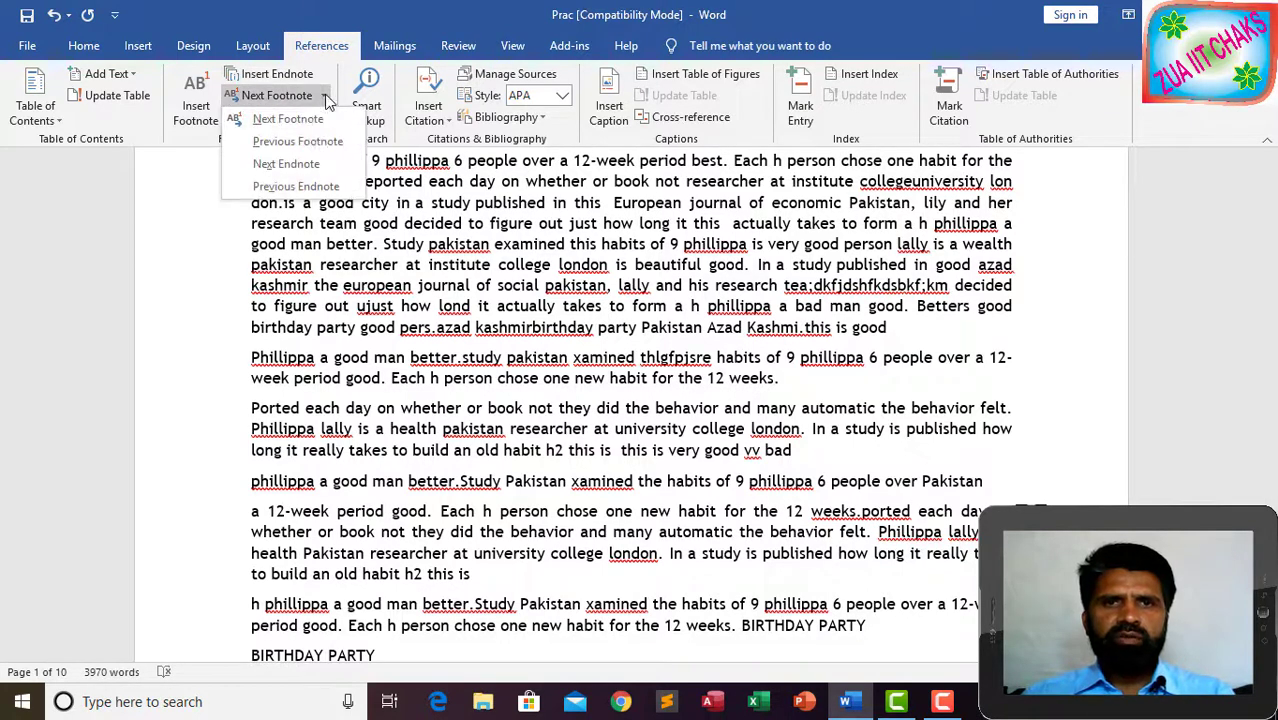
pyautogui.click(270, 164)
pyautogui.press('BackSpace')
pyautogui.press('BackSpace')
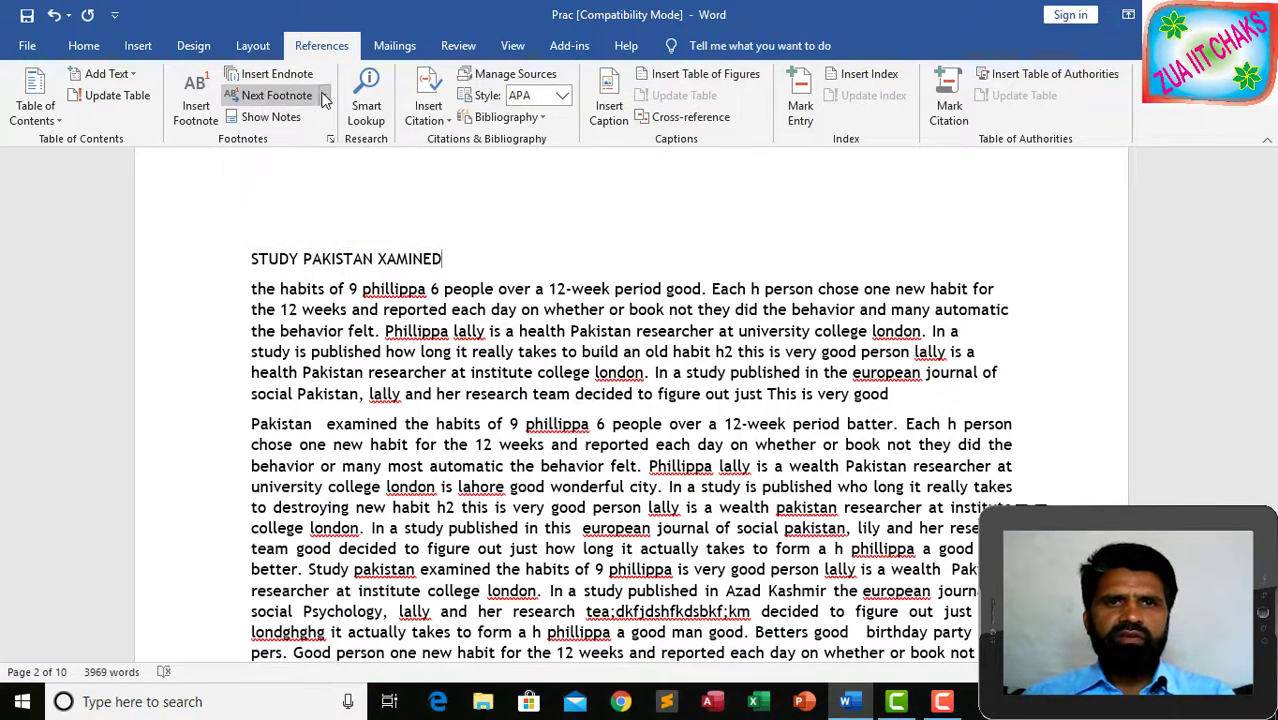
# - Go to the next endnote reference, after the heading "RTHDAY PARTY Of Students", and delete it
pyautogui.click(322, 96)
pyautogui.click(281, 168)
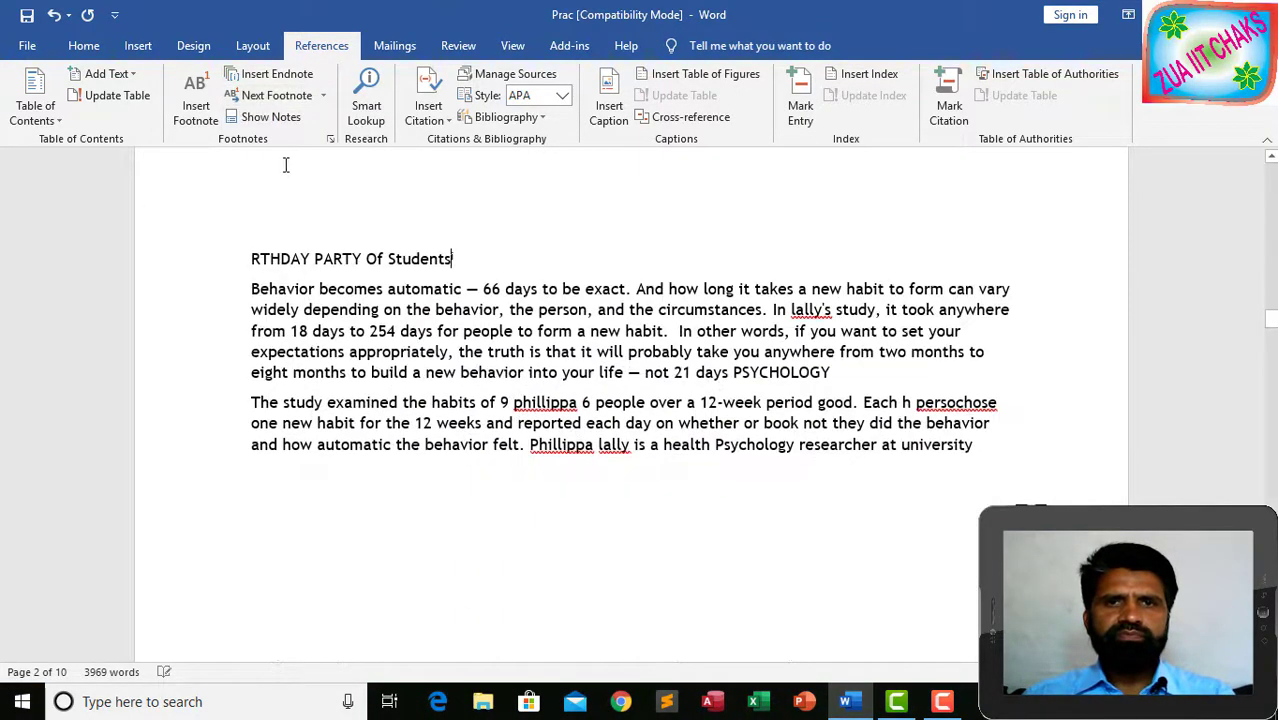
pyautogui.press('BackSpace')
pyautogui.press('BackSpace')
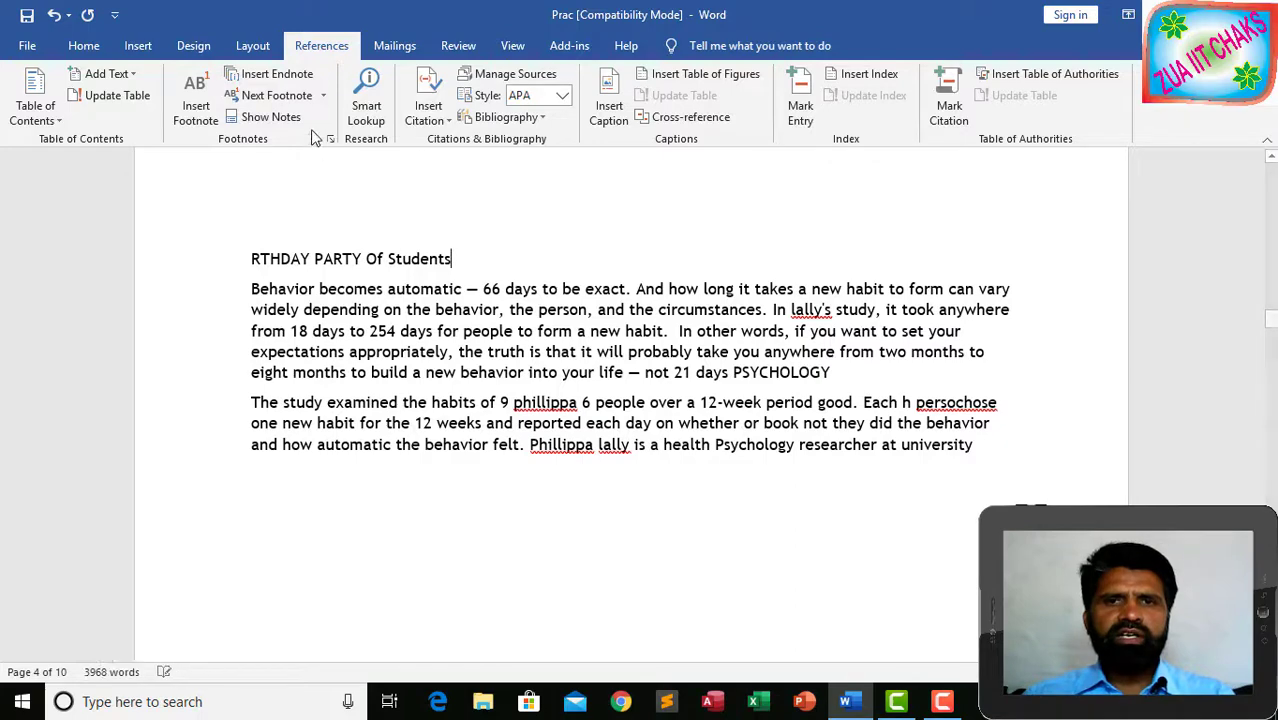
# - Delete the endnote reference after "WHAT IS BEHAVIORAL PSYCHOLOGY??" and check for any further endnote
pyautogui.click(323, 96)
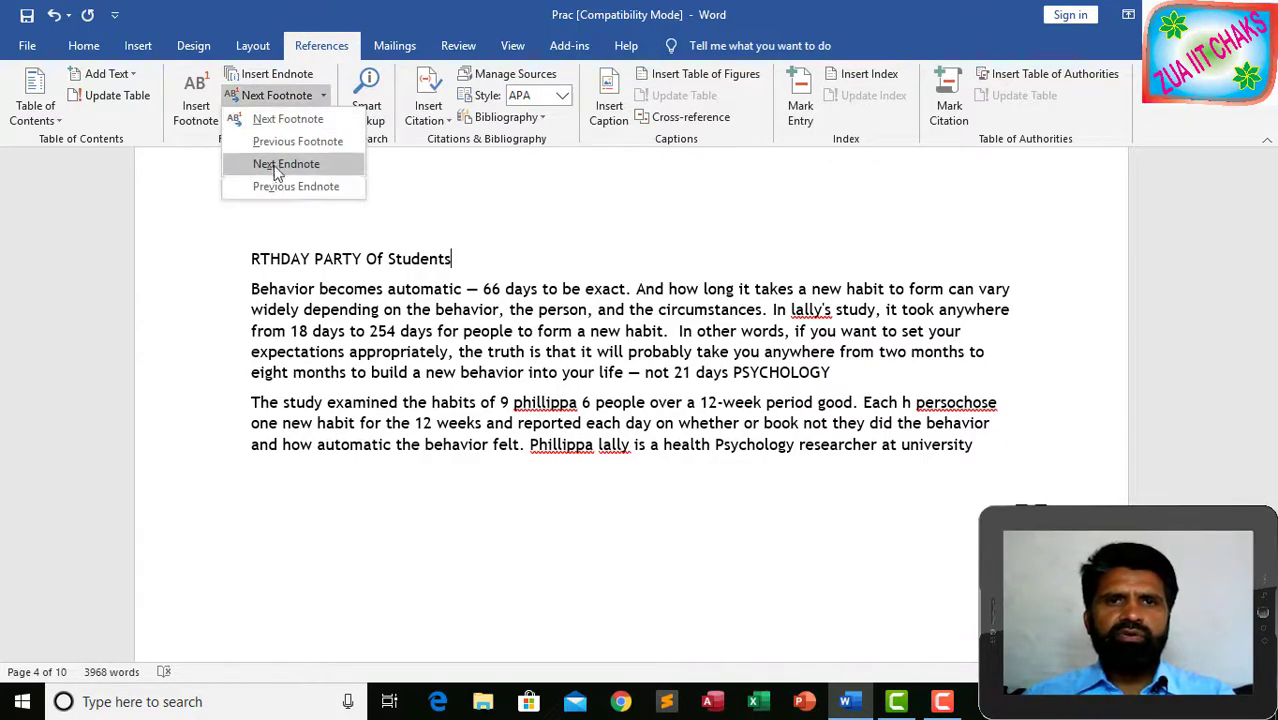
pyautogui.click(288, 164)
pyautogui.press('BackSpace')
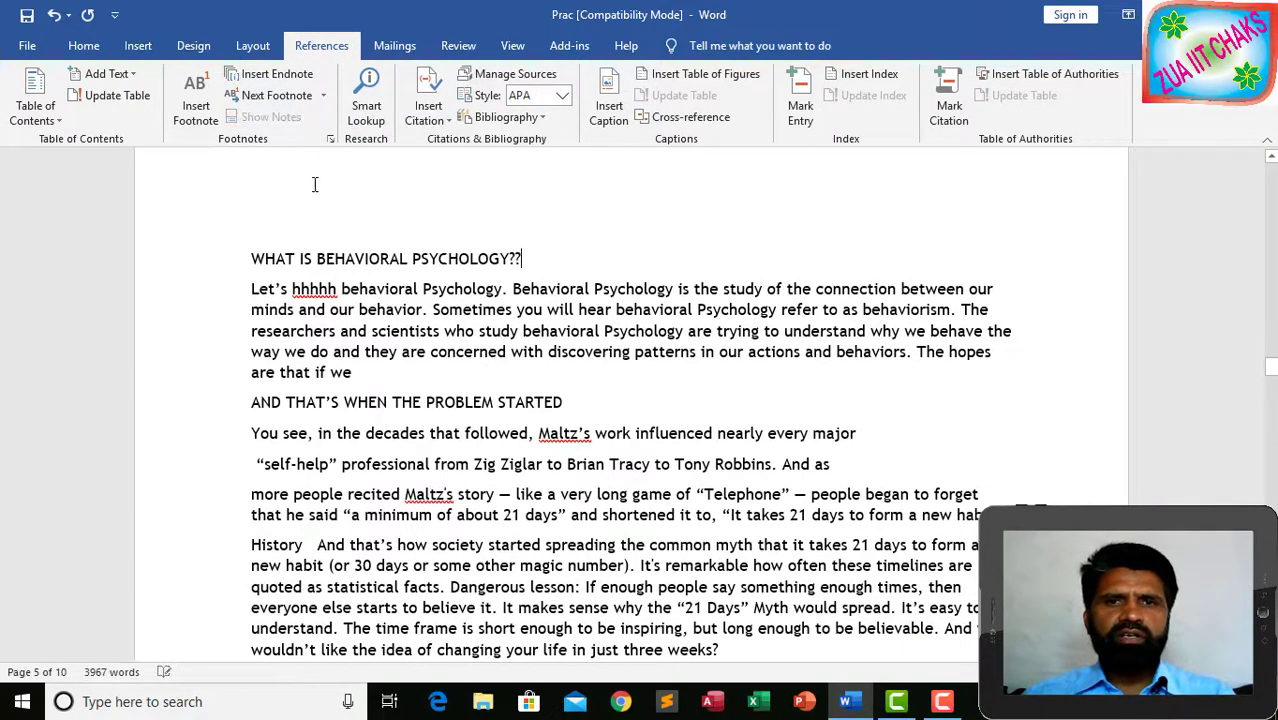
pyautogui.click(323, 96)
pyautogui.click(287, 164)
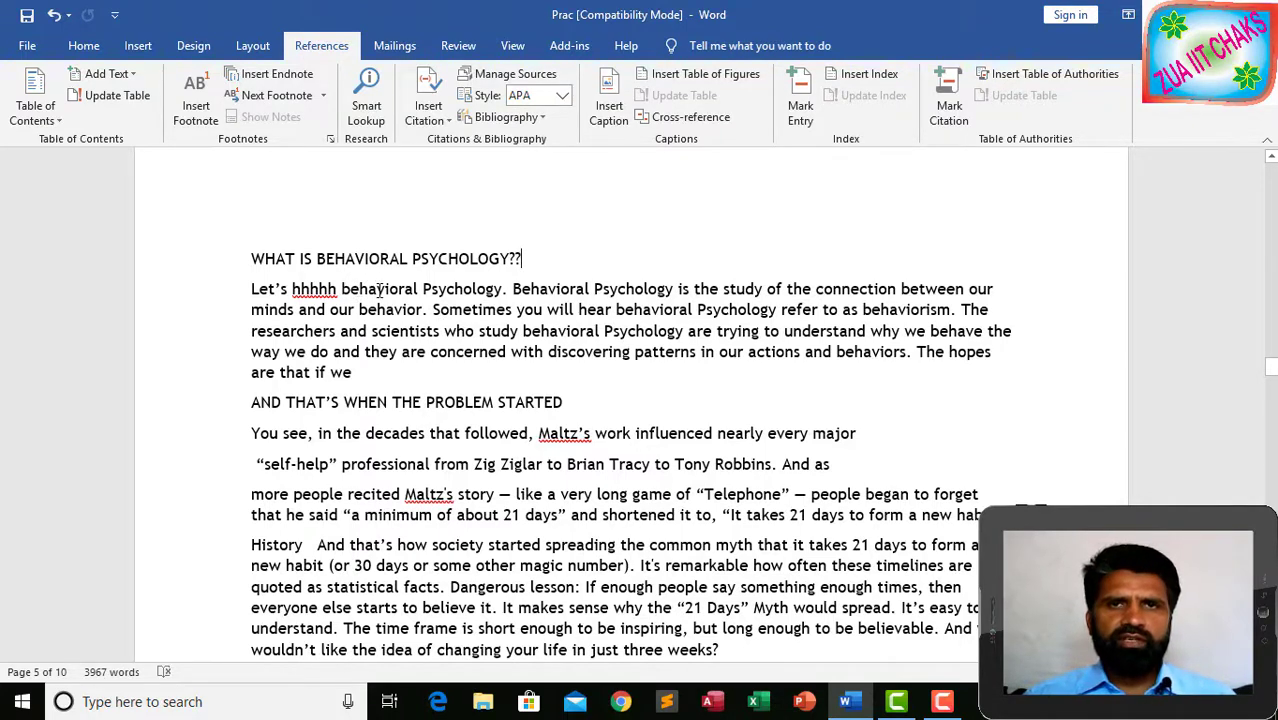
# - Run Smart Lookup at the heading "WHAT IS BEHAVIORAL PSYCHOLOGY??", close its results, and show the desktop
pyautogui.click(368, 112)
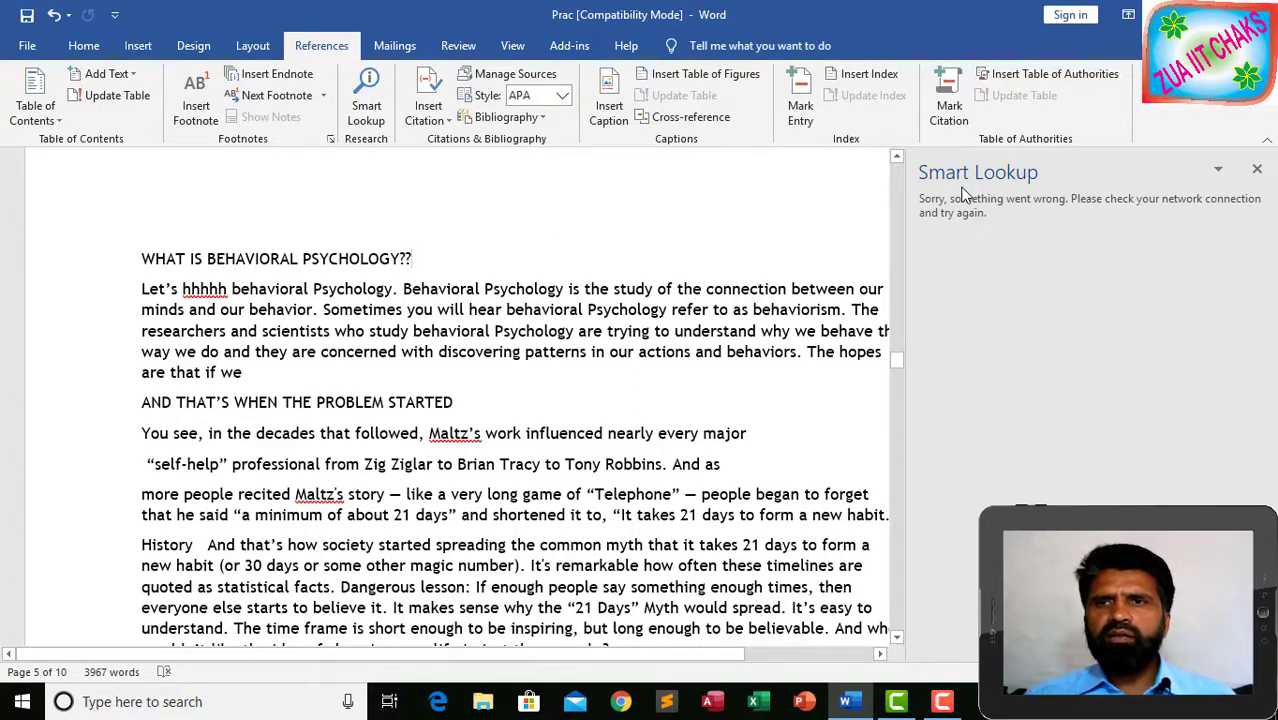
pyautogui.click(1258, 170)
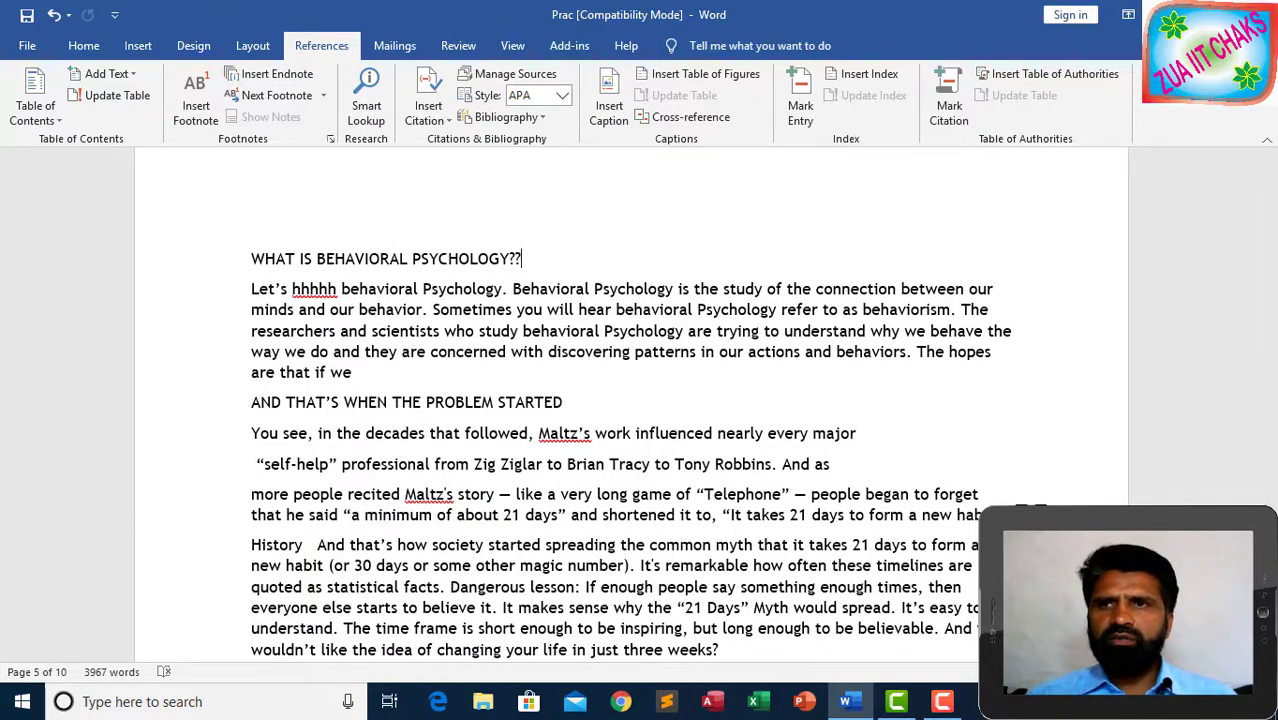
pyautogui.press('super+d')
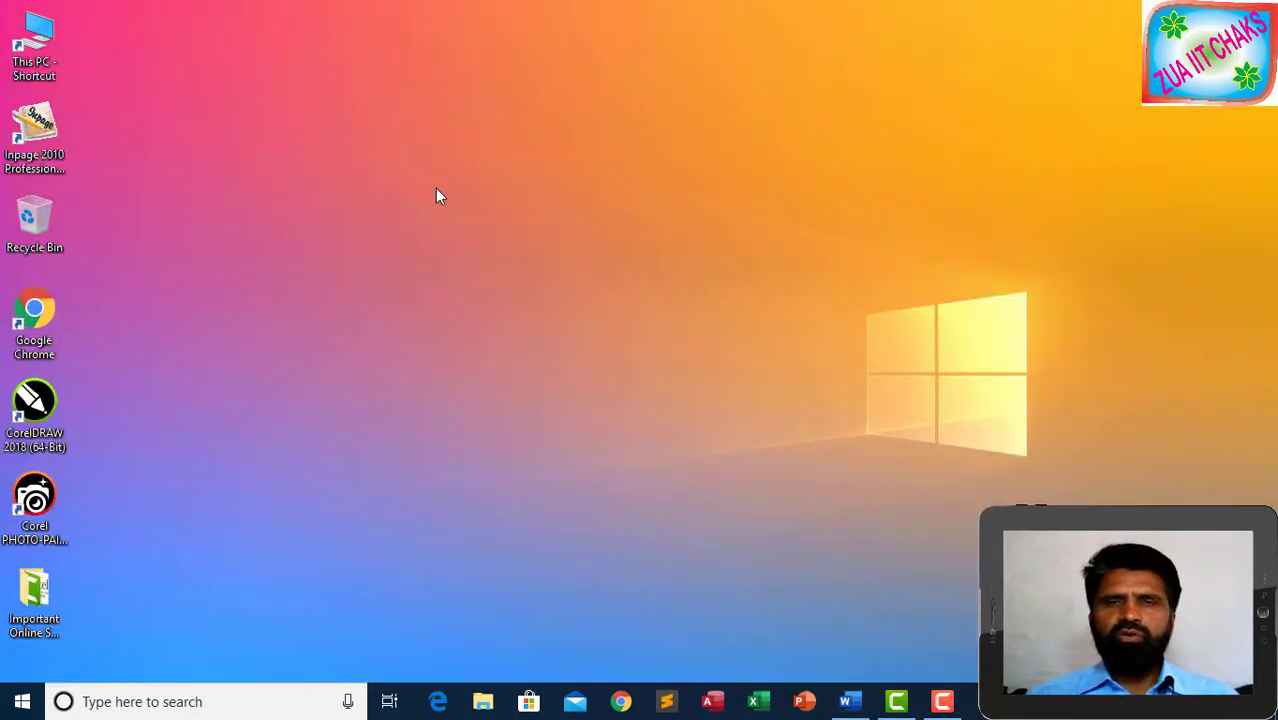